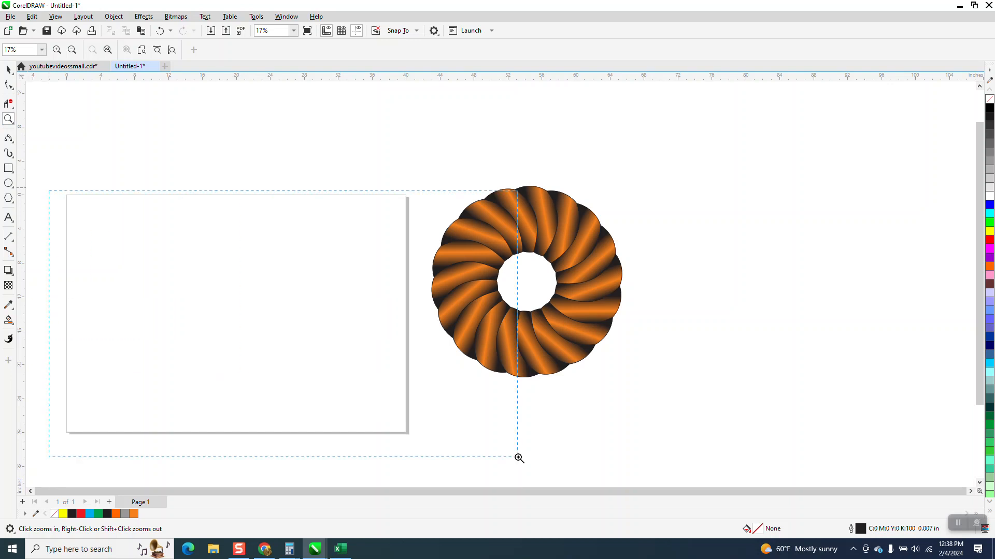
Step: Draw a circle about 9 inches in diameter near the top middle of the page
{"action": "left_click", "coordinate": [13, 191]}
{"action": "left_click", "coordinate": [29, 182]}
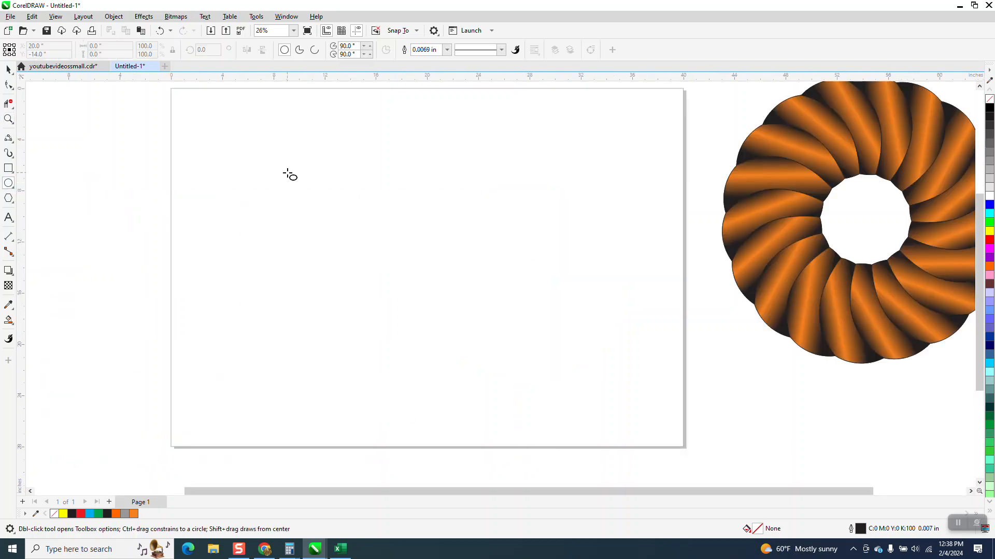
{"action": "left_click_drag", "start_coordinate": [461, 103], "coordinate": [388, 220]}
{"action": "key", "text": "space"}
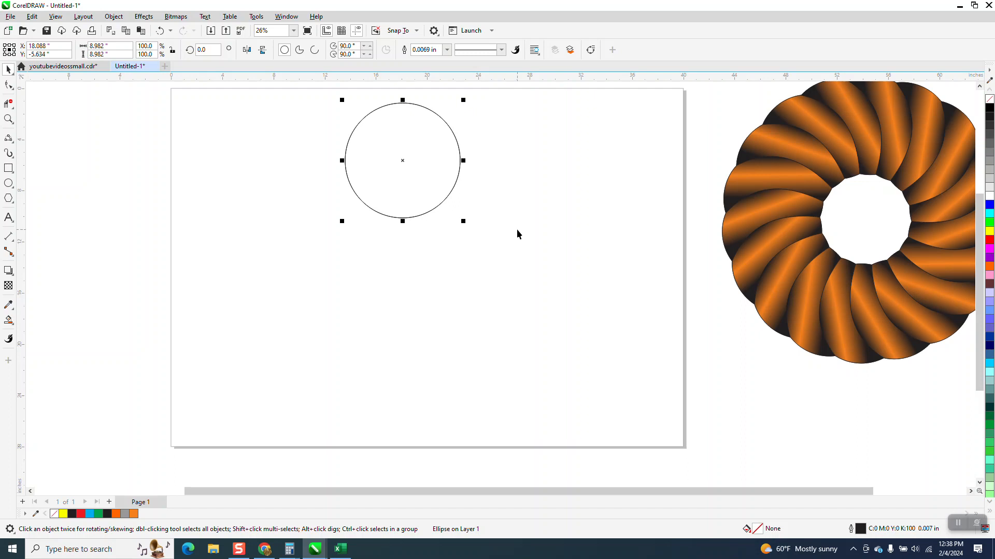
Step: Move the circle's rotation center to the page center and create a copy rotated by 20 degrees
{"action": "left_click", "coordinate": [404, 161]}
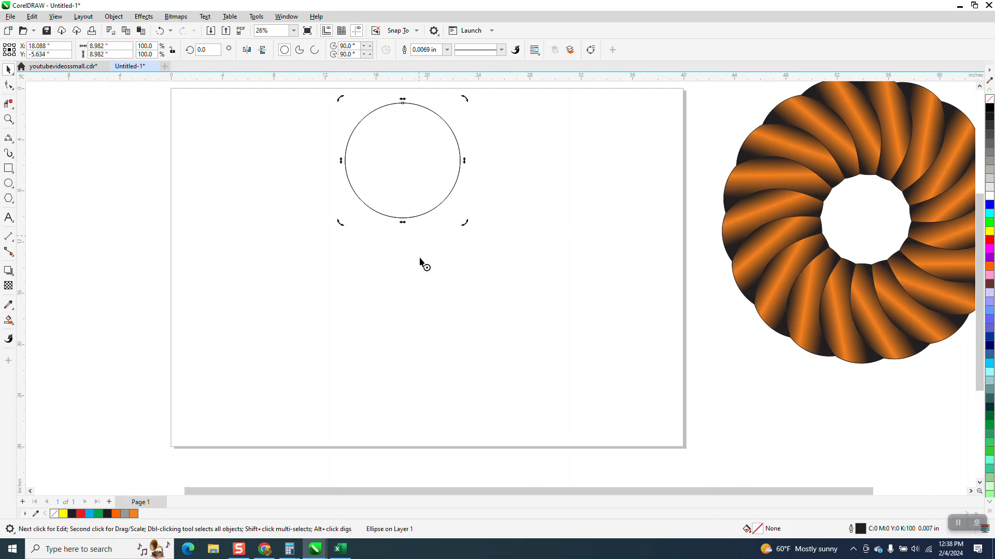
{"action": "left_click", "coordinate": [209, 50]}
{"action": "key", "text": "Return"}
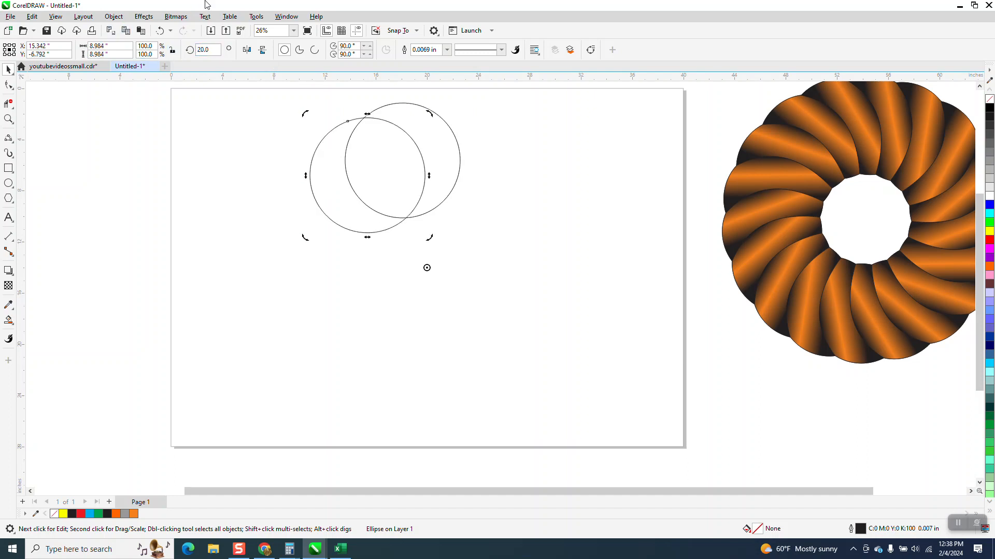
Step: Repeat the 20-degree rotated duplicate until the circles form a full ring, and merge them all into one scalloped ring outline
{"action": "key", "text": "ctrl+d"}
{"action": "key", "text": "ctrl+d"}
{"action": "key", "text": "ctrl+d"}
{"action": "key", "text": "ctrl+d"}
{"action": "key", "text": "ctrl+d"}
{"action": "key", "text": "ctrl+d"}
{"action": "key", "text": "ctrl+d"}
{"action": "key", "text": "ctrl+d"}
{"action": "key", "text": "ctrl+d"}
{"action": "key", "text": "ctrl+d"}
{"action": "key", "text": "ctrl+d"}
{"action": "key", "text": "ctrl+d"}
{"action": "key", "text": "ctrl+d"}
{"action": "key", "text": "ctrl+d"}
{"action": "key", "text": "ctrl+d"}
{"action": "key", "text": "ctrl+d"}
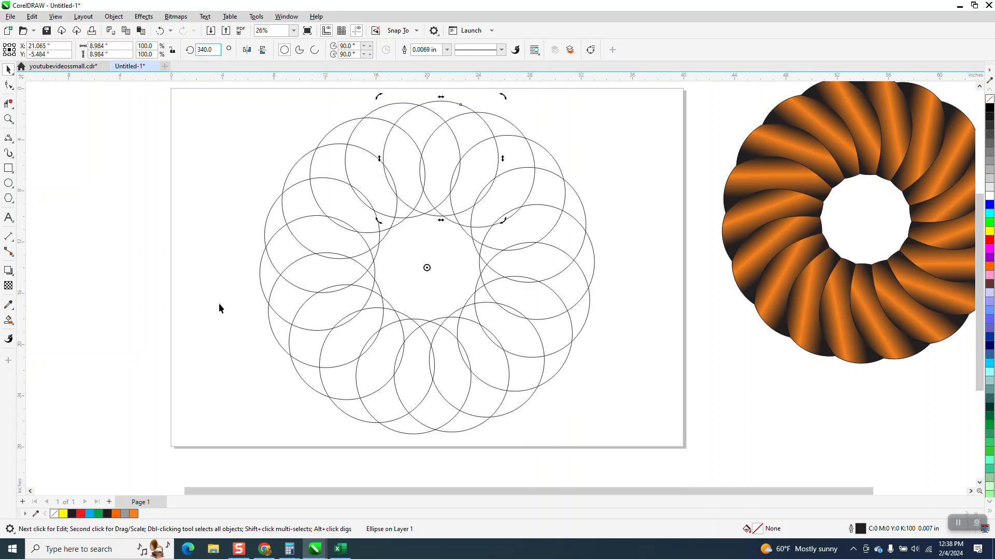
{"action": "scroll", "coordinate": [211, 309], "scroll_direction": "down", "scroll_amount": 1}
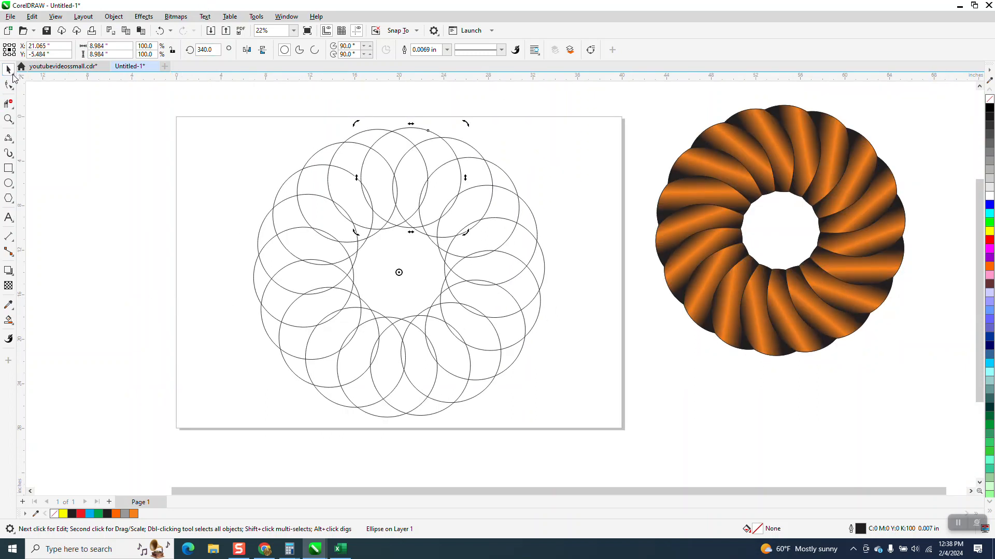
{"action": "left_click_drag", "start_coordinate": [479, 363], "coordinate": [602, 456]}
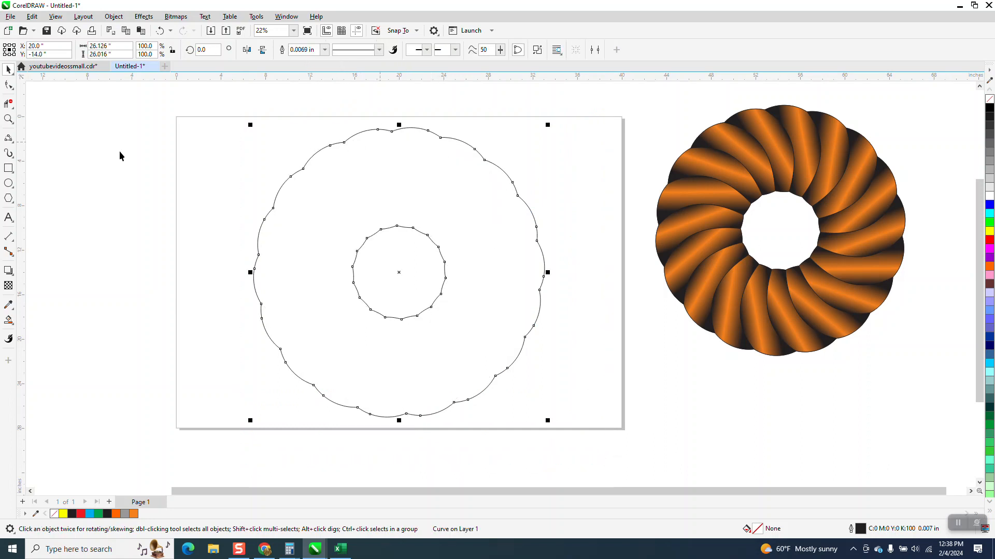
Step: Draw an arched three-point curve from the top node of the inner outline to the outer notch at the ring's upper left
{"action": "left_click", "coordinate": [9, 119]}
{"action": "left_click_drag", "start_coordinate": [209, 130], "coordinate": [689, 403]}
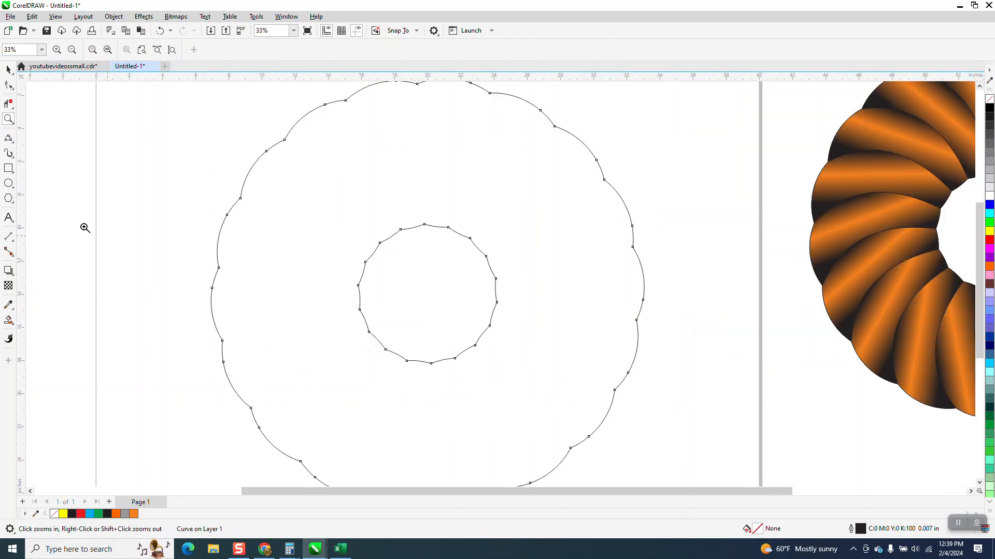
{"action": "left_click", "coordinate": [8, 139]}
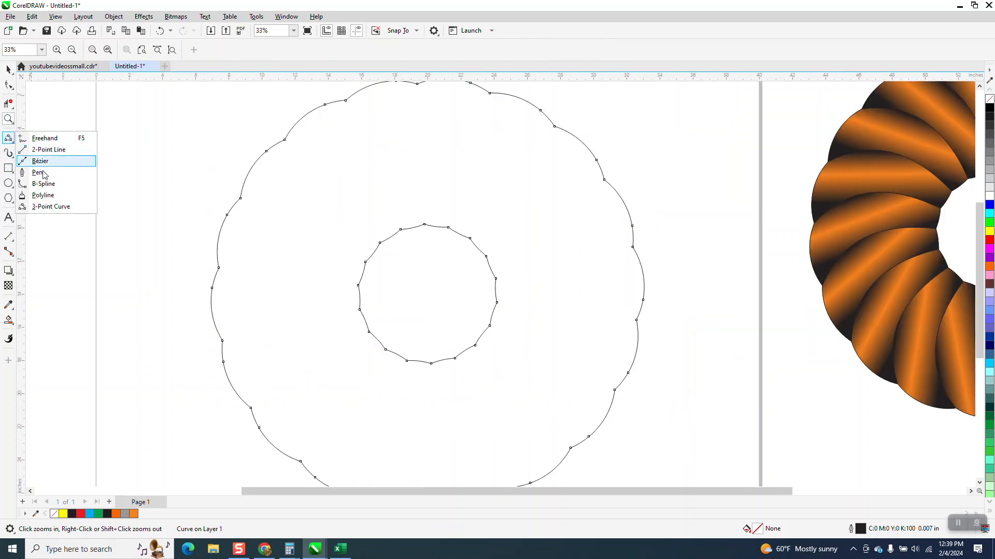
{"action": "left_click", "coordinate": [49, 207]}
{"action": "left_click_drag", "start_coordinate": [424, 224], "coordinate": [293, 140]}
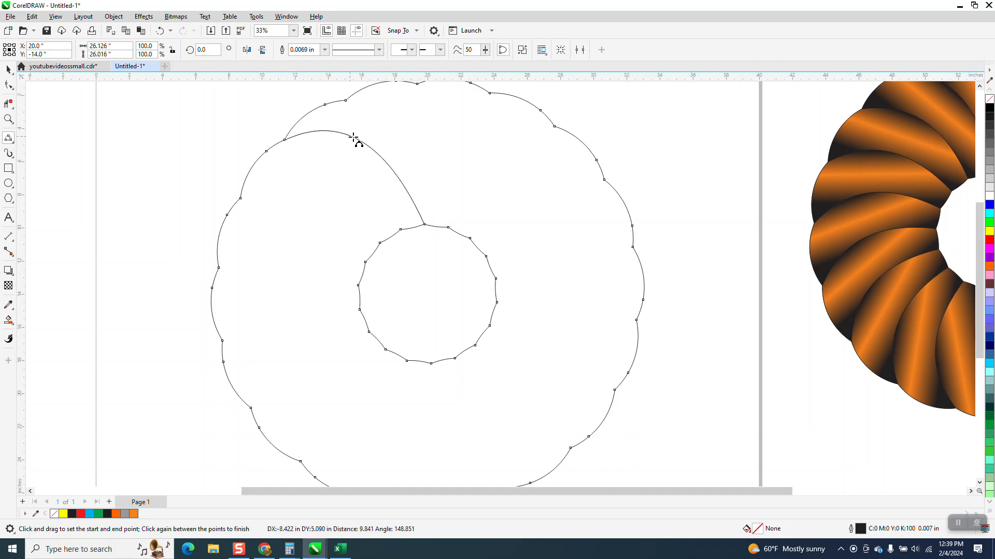
{"action": "left_click", "coordinate": [366, 143]}
Step: Create a copy of the arched curve rotated by 20 degrees about the ring's center
{"action": "left_click", "coordinate": [8, 69]}
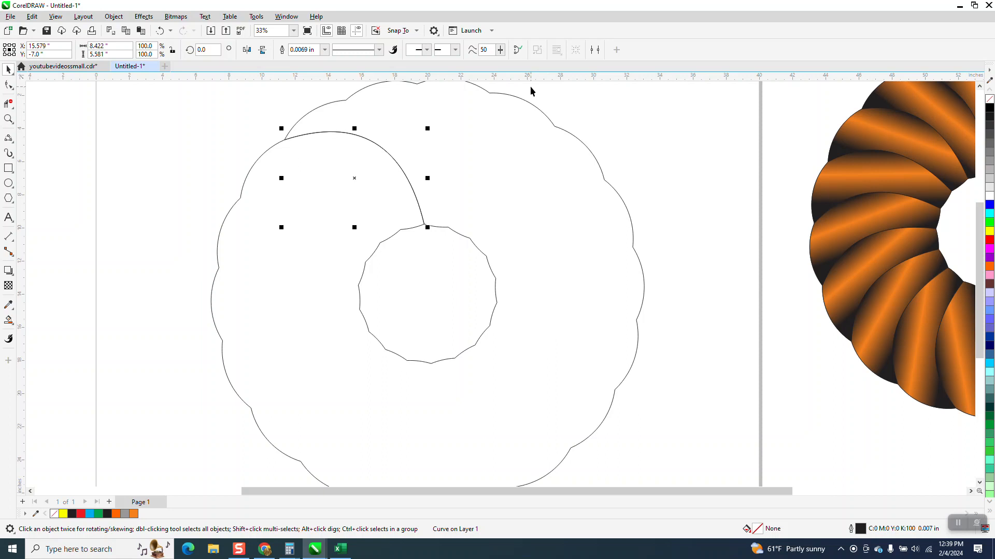
{"action": "left_click", "coordinate": [356, 180]}
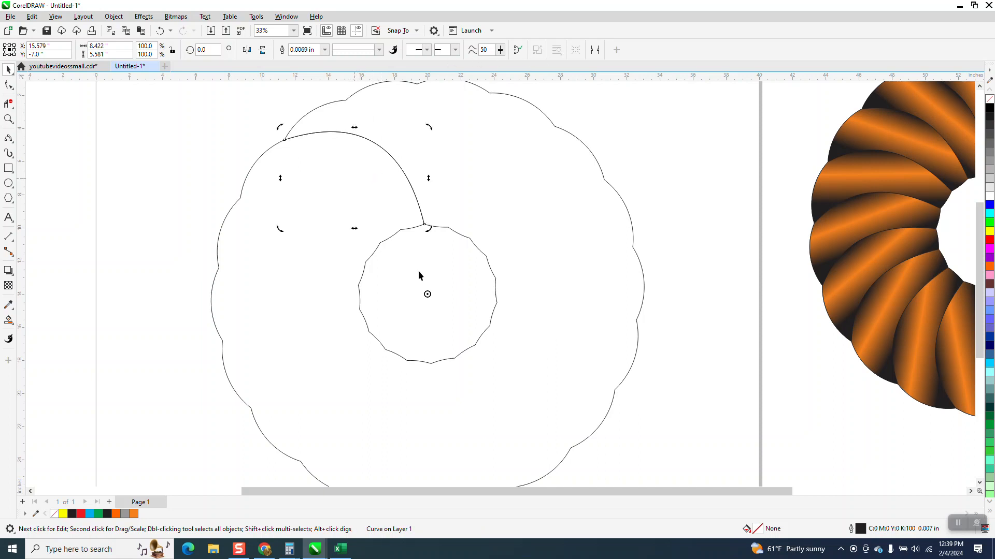
{"action": "left_click", "coordinate": [208, 49]}
{"action": "key", "text": "Return"}
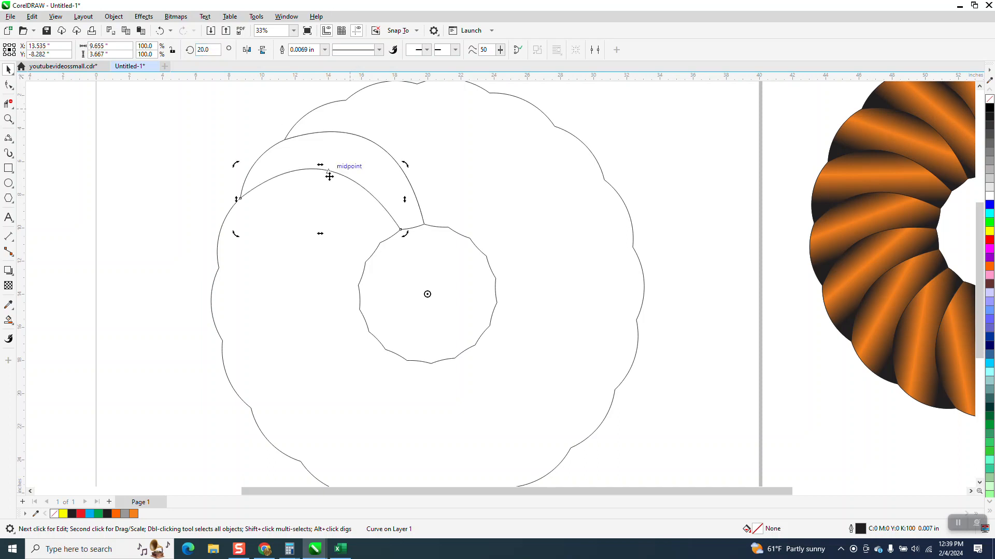
Step: Try to smart-fill the segment between the two arched curves, and undo the fill
{"action": "left_click", "coordinate": [8, 320]}
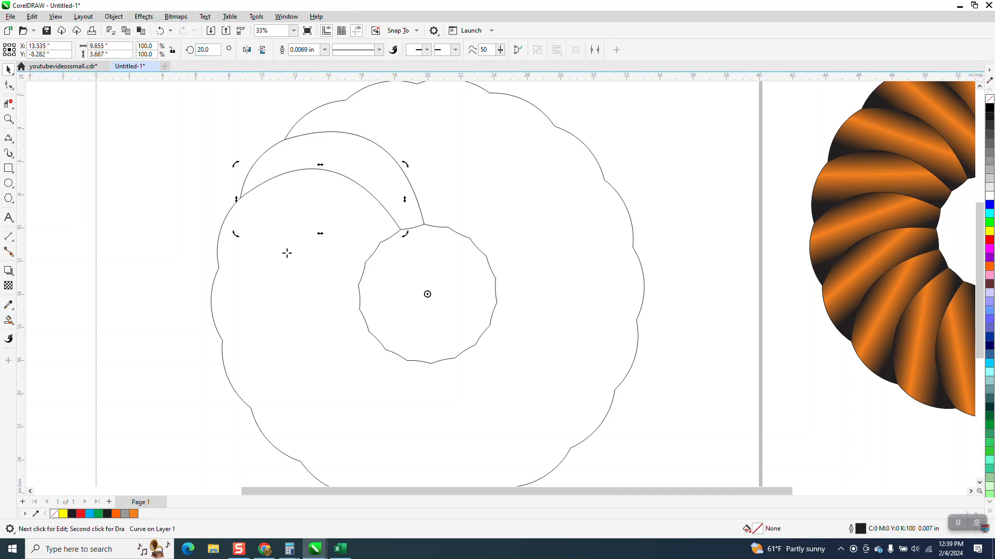
{"action": "left_click", "coordinate": [375, 179]}
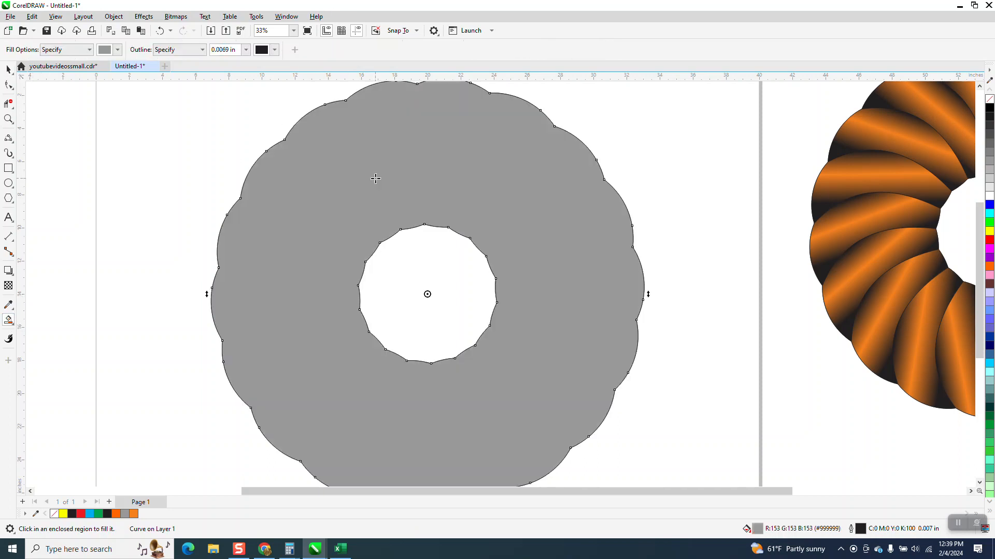
{"action": "left_click", "coordinate": [160, 30]}
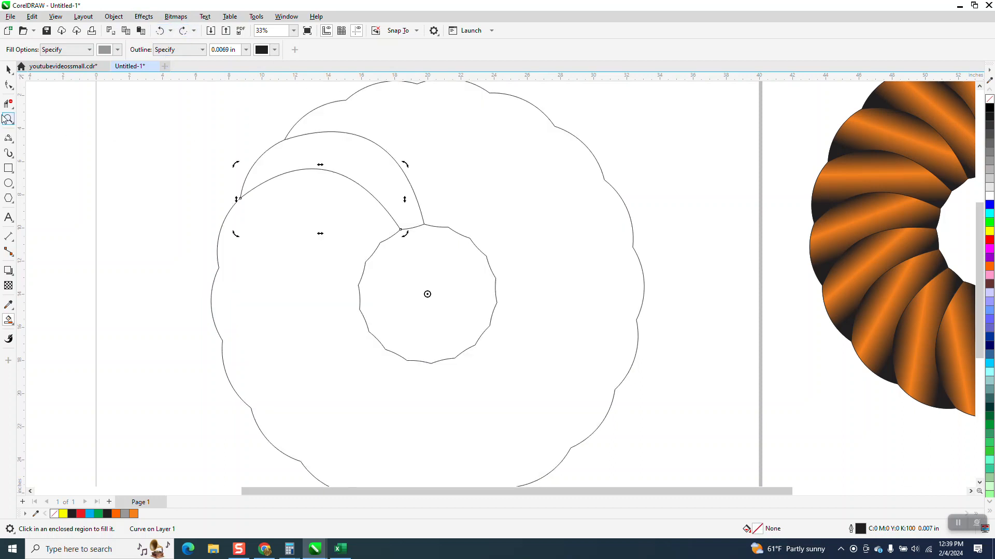
Step: Undo the rotated curve copy and the first arched curve, leaving only the scalloped ring
{"action": "key", "text": "z"}
{"action": "left_click_drag", "start_coordinate": [212, 154], "coordinate": [302, 234]}
{"action": "right_click", "coordinate": [296, 221]}
{"action": "left_click", "coordinate": [160, 30]}
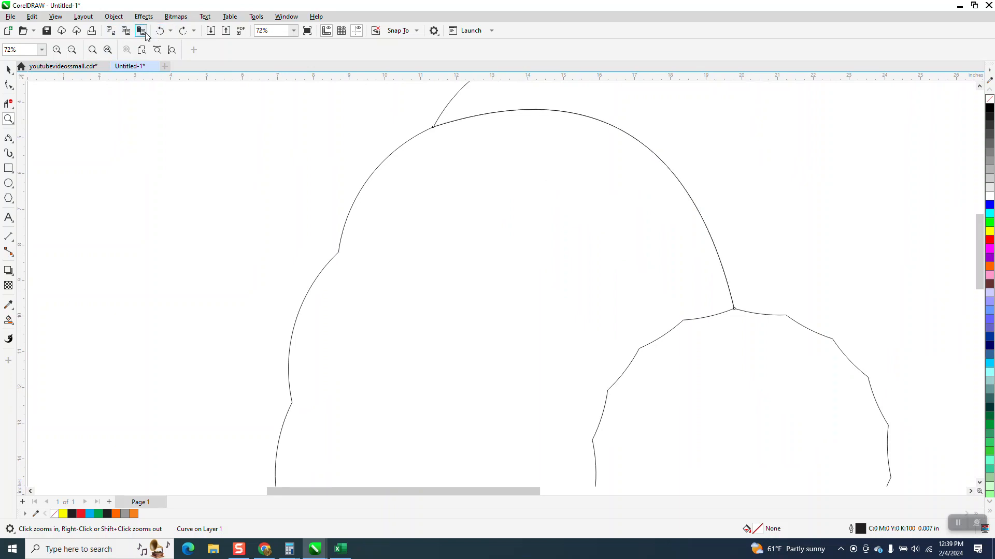
{"action": "left_click", "coordinate": [160, 30]}
{"action": "left_click", "coordinate": [160, 30]}
{"action": "right_click", "coordinate": [248, 146]}
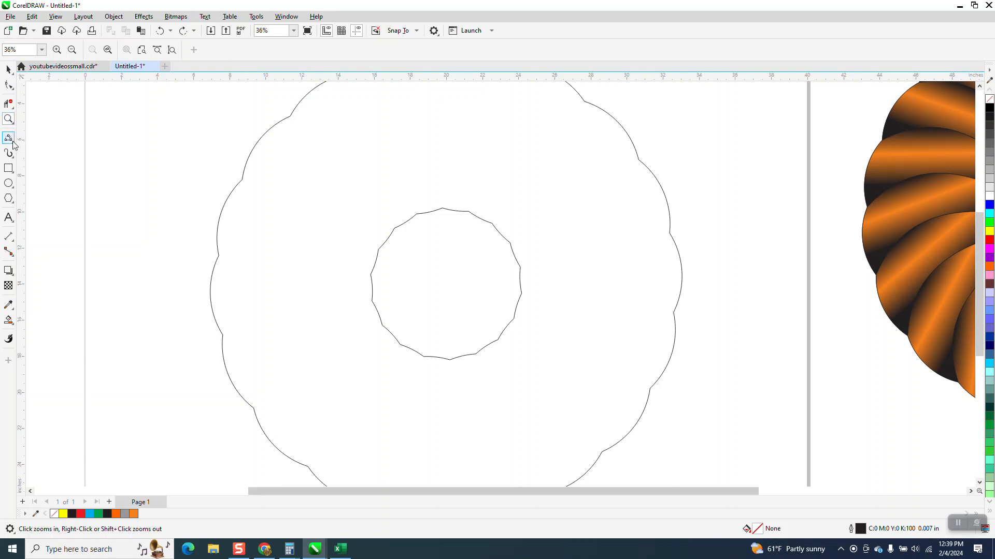
Step: Draw a three-point curve about 5.8 by 6.3 inches from an upper-left inner node to the outer notch at the ring's upper left
{"action": "left_click", "coordinate": [13, 145]}
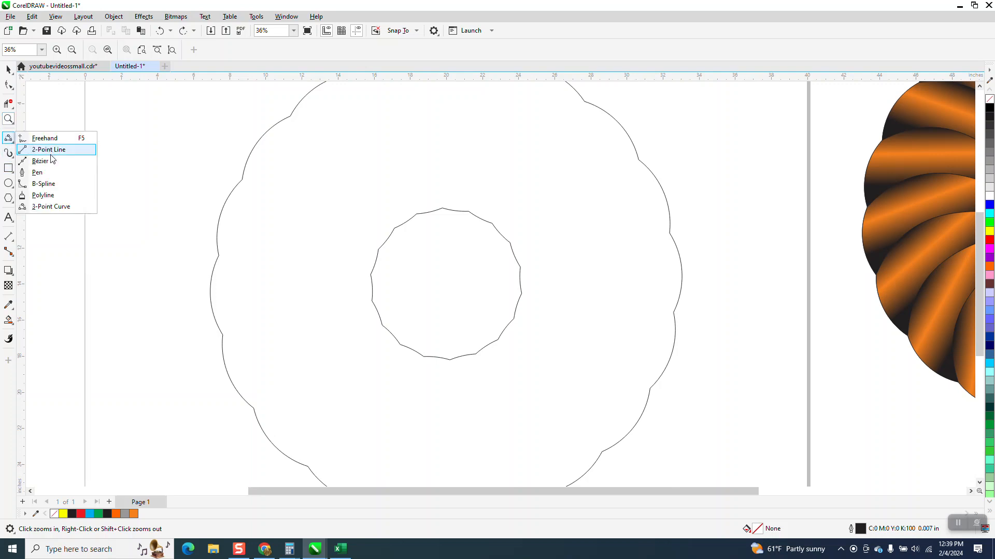
{"action": "left_click", "coordinate": [57, 206]}
{"action": "left_click_drag", "start_coordinate": [393, 228], "coordinate": [290, 117]}
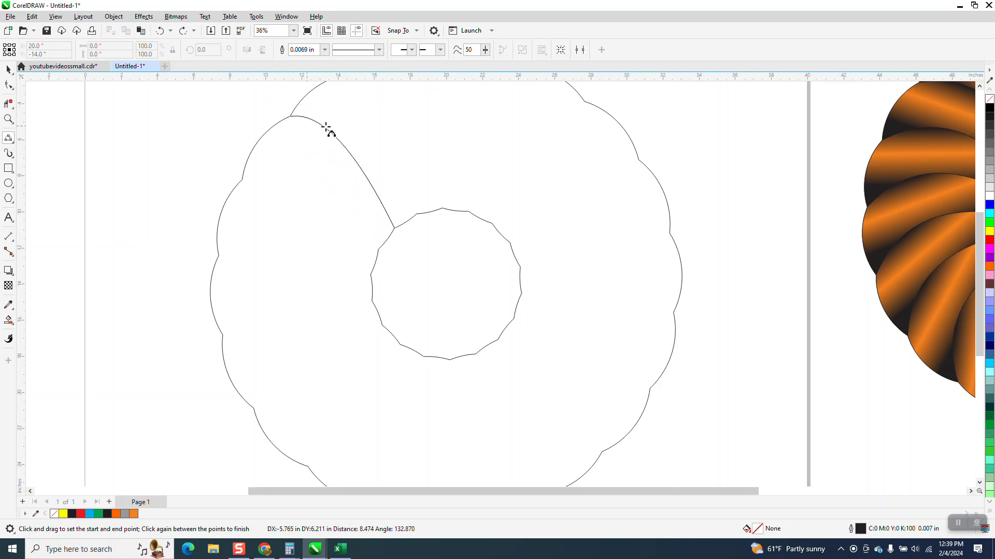
{"action": "left_click", "coordinate": [360, 134]}
{"action": "scroll", "coordinate": [356, 200], "scroll_direction": "down", "scroll_amount": 2}
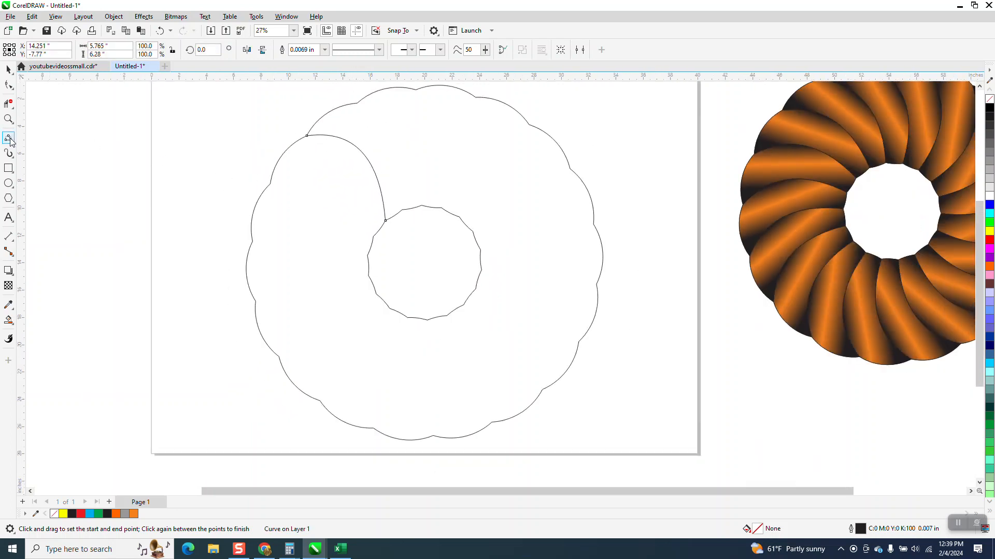
Step: Remove the stray curve drawn beside the ring and undo the deletion of the arched dividing curve
{"action": "left_click_drag", "start_coordinate": [289, 122], "coordinate": [142, 197]}
{"action": "key", "text": "Delete"}
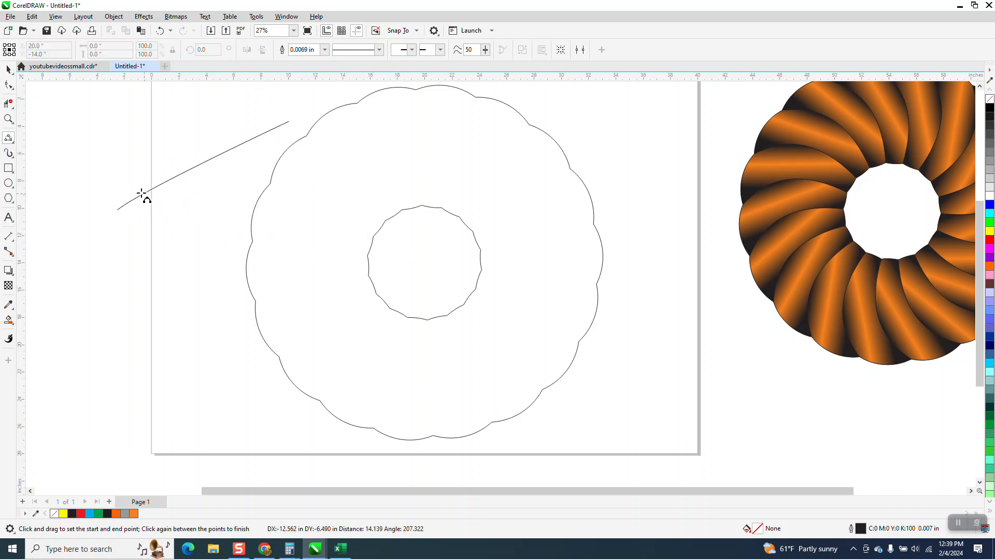
{"action": "left_click", "coordinate": [127, 190]}
{"action": "key", "text": "Delete"}
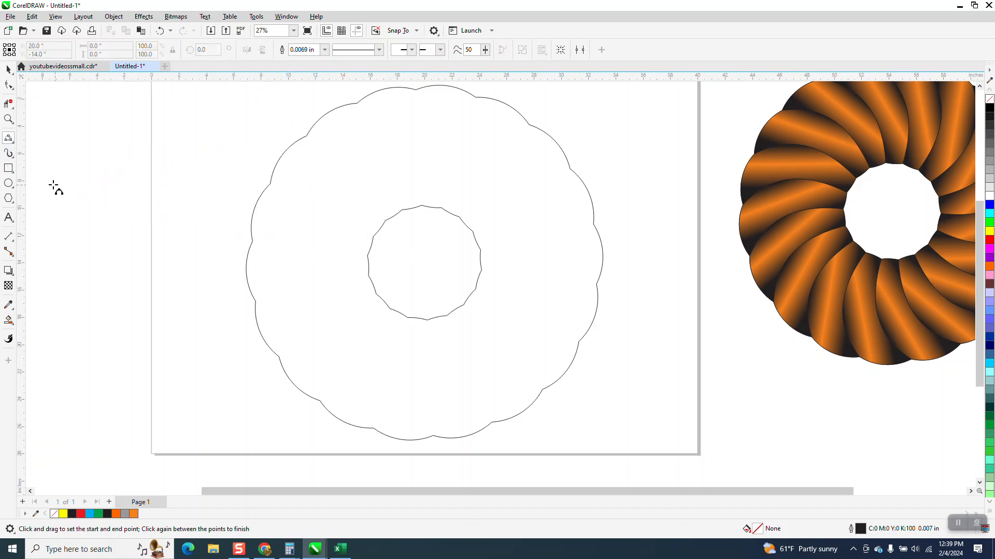
{"action": "left_click", "coordinate": [8, 169]}
{"action": "left_click", "coordinate": [162, 34]}
{"action": "left_click", "coordinate": [164, 36]}
{"action": "left_click", "coordinate": [164, 36]}
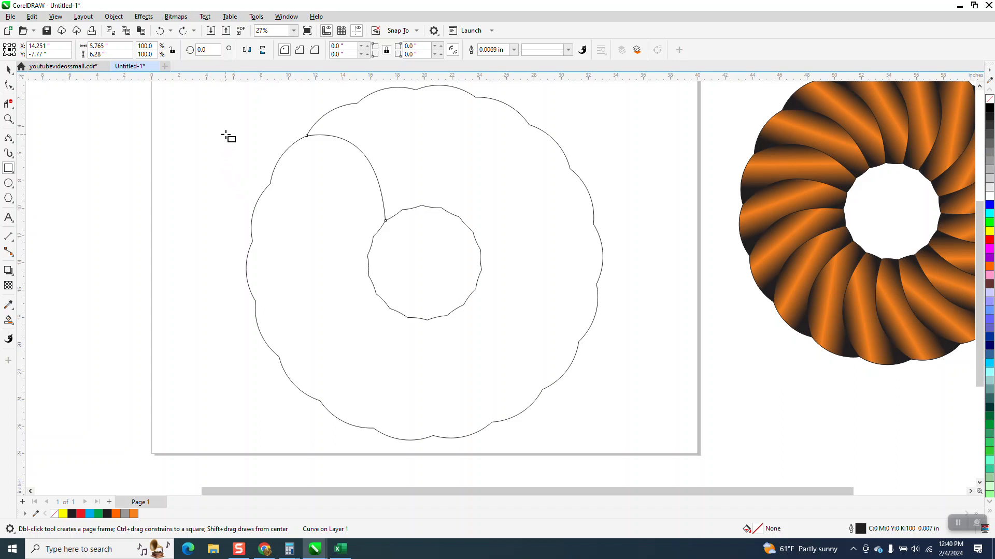
Step: Draw a rectangle about 13.2 by 10.3 inches over the ring's upper-left part, try smart-filling inside it, and undo the fill
{"action": "mouse_move", "coordinate": [230, 121]}
{"action": "left_mouse_down"}
{"action": "mouse_move", "coordinate": [349, 240]}
{"action": "mouse_move", "coordinate": [410, 261]}
{"action": "left_mouse_up"}
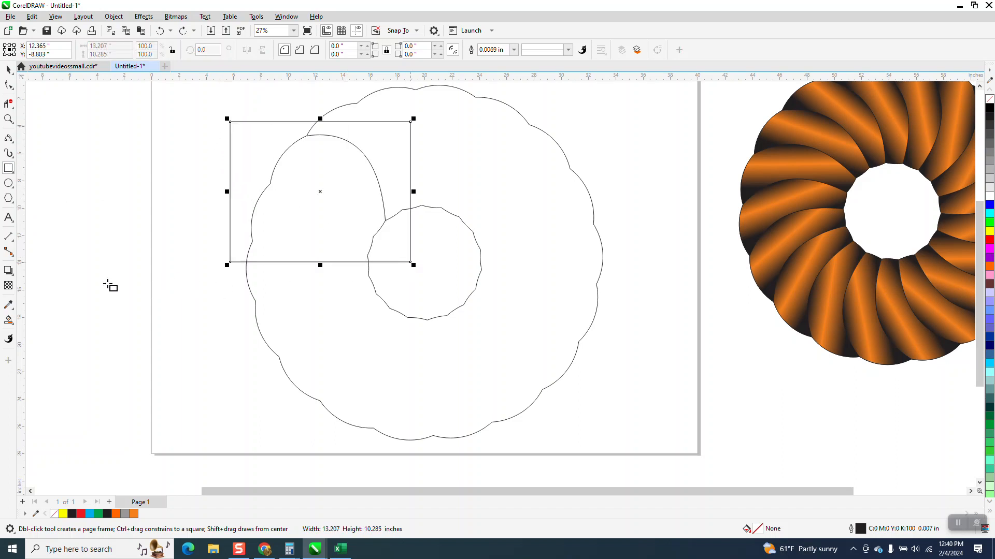
{"action": "left_click", "coordinate": [9, 321]}
{"action": "left_click", "coordinate": [278, 213]}
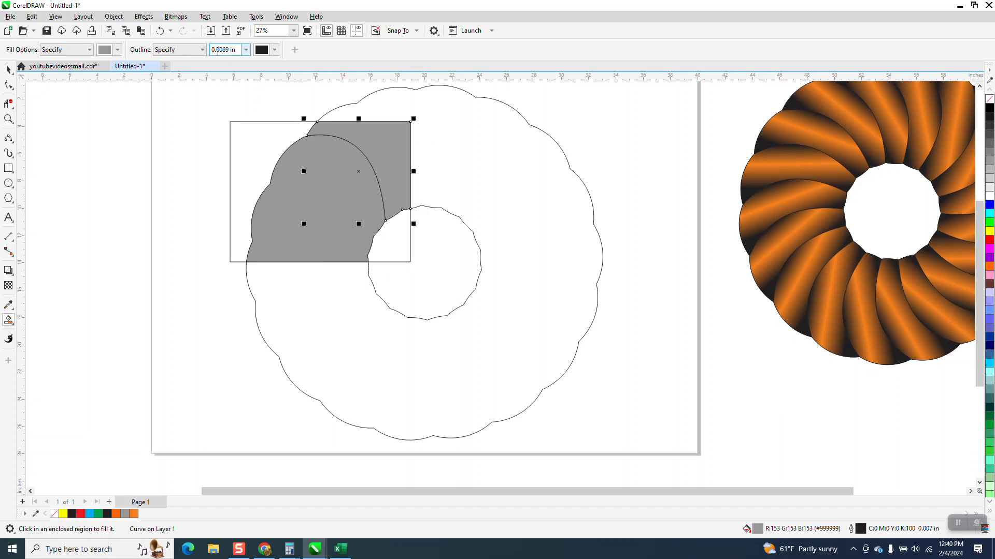
{"action": "left_click", "coordinate": [160, 31]}
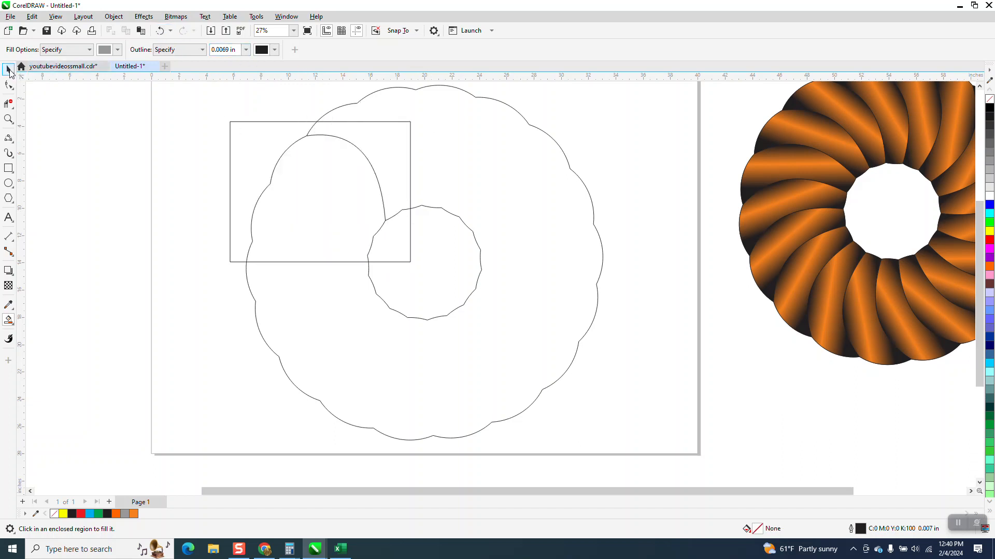
Step: Delete the rectangle overlapping the upper-left part of the ring
{"action": "left_click", "coordinate": [8, 69]}
{"action": "left_click", "coordinate": [251, 122]}
{"action": "key", "text": "Delete"}
Step: Create a copy of the arched dividing curve rotated by 20 degrees about the ring's center
{"action": "left_click", "coordinate": [344, 141]}
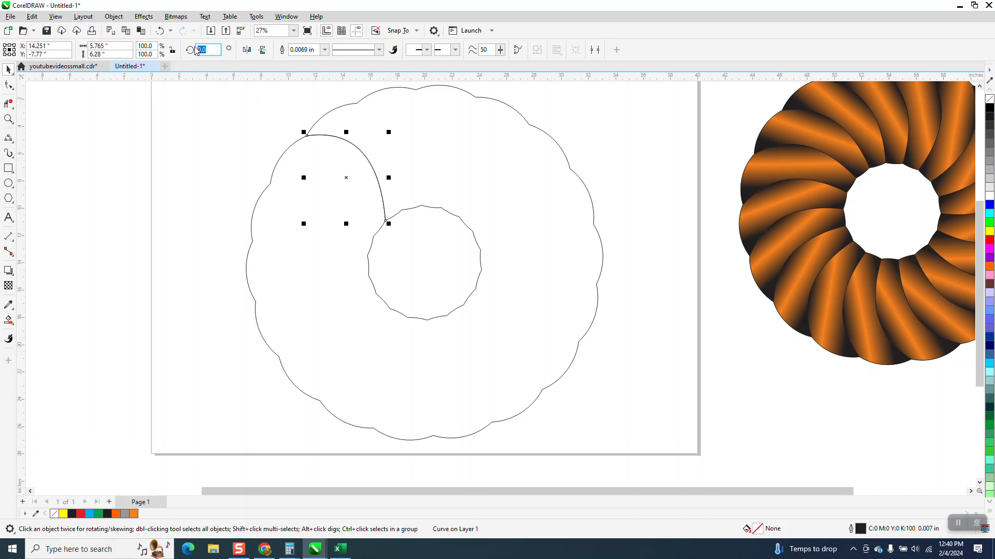
{"action": "type", "text": "20"}
{"action": "key", "text": "Return"}
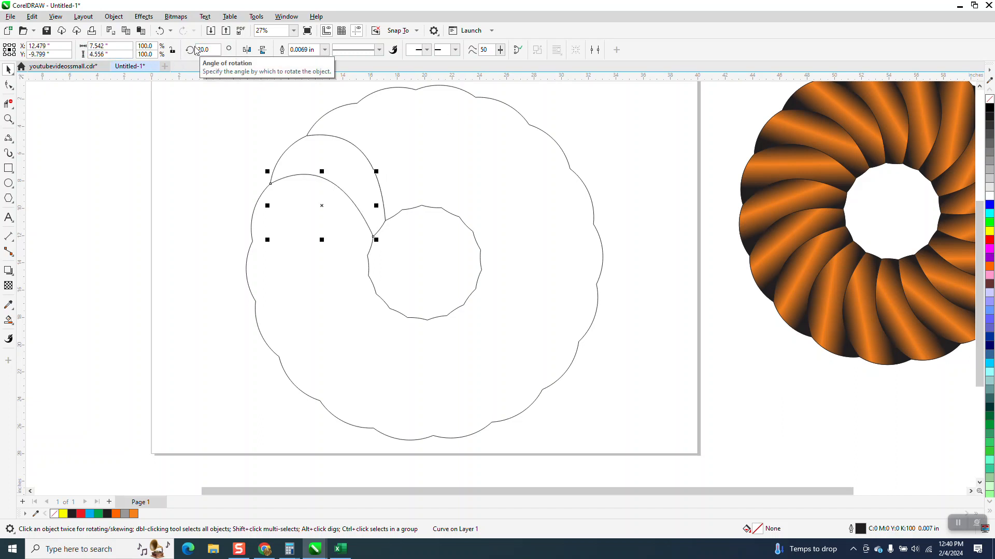
Step: Check that the rotated curve meets the outer notch, and smart-fill the crescent segment between the two curves
{"action": "left_click", "coordinate": [8, 119]}
{"action": "left_click_drag", "start_coordinate": [242, 173], "coordinate": [298, 199]}
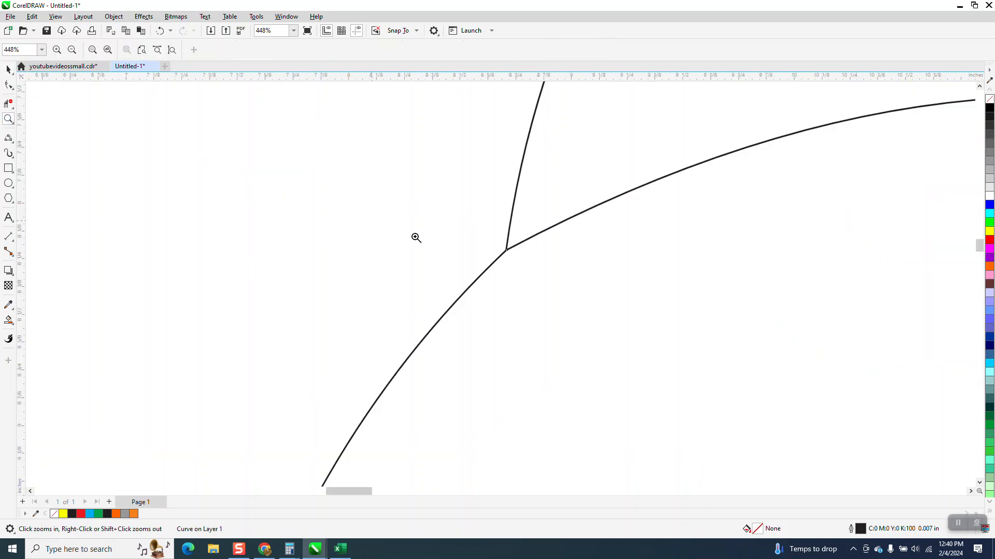
{"action": "left_click_drag", "start_coordinate": [504, 244], "coordinate": [510, 253]}
{"action": "scroll", "coordinate": [377, 233], "scroll_direction": "down", "scroll_amount": 2}
{"action": "scroll", "coordinate": [382, 252], "scroll_direction": "down", "scroll_amount": 10}
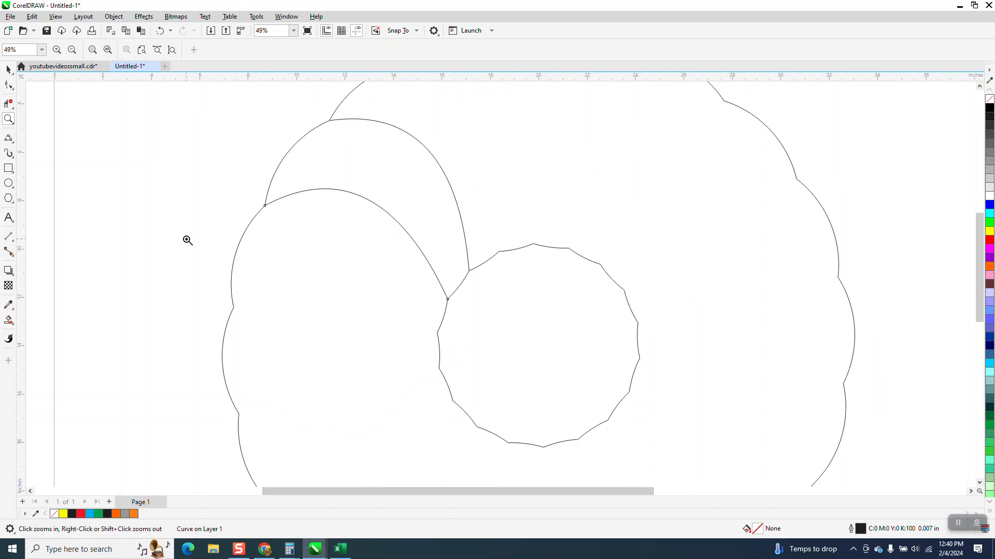
{"action": "left_click", "coordinate": [8, 320]}
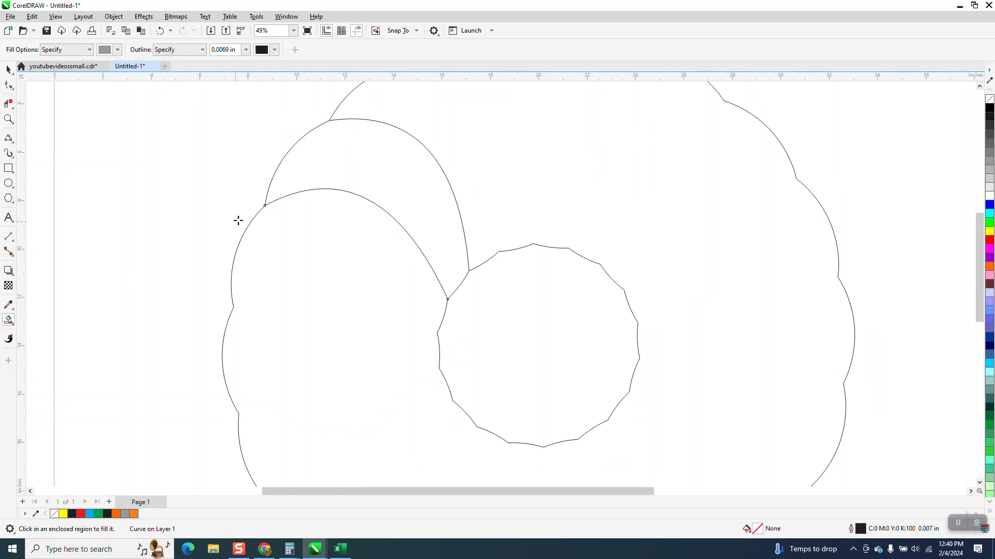
{"action": "left_click", "coordinate": [358, 182]}
Step: Change the crescent segment's fill color to orange (#FF6600)
{"action": "scroll", "coordinate": [362, 207], "scroll_direction": "down", "scroll_amount": 1}
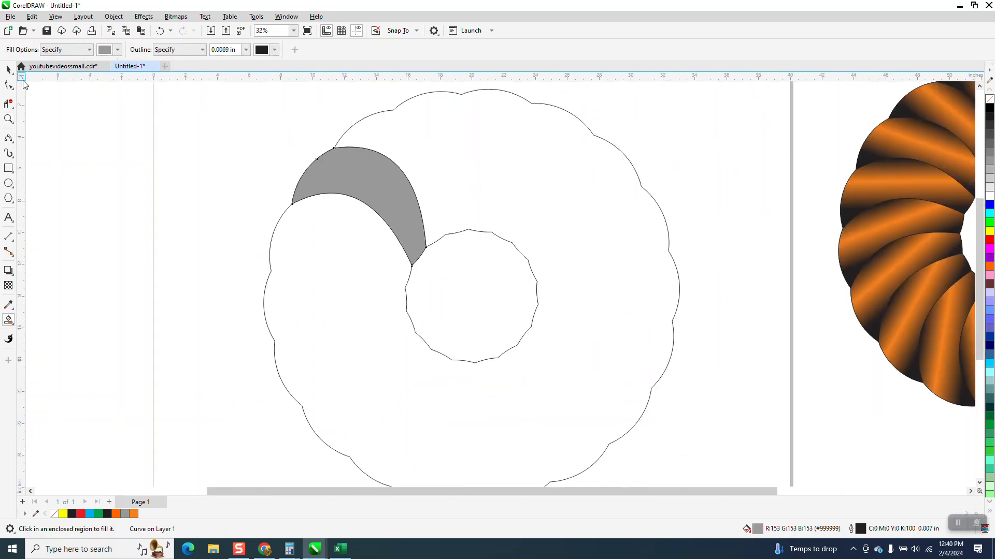
{"action": "left_click", "coordinate": [8, 70]}
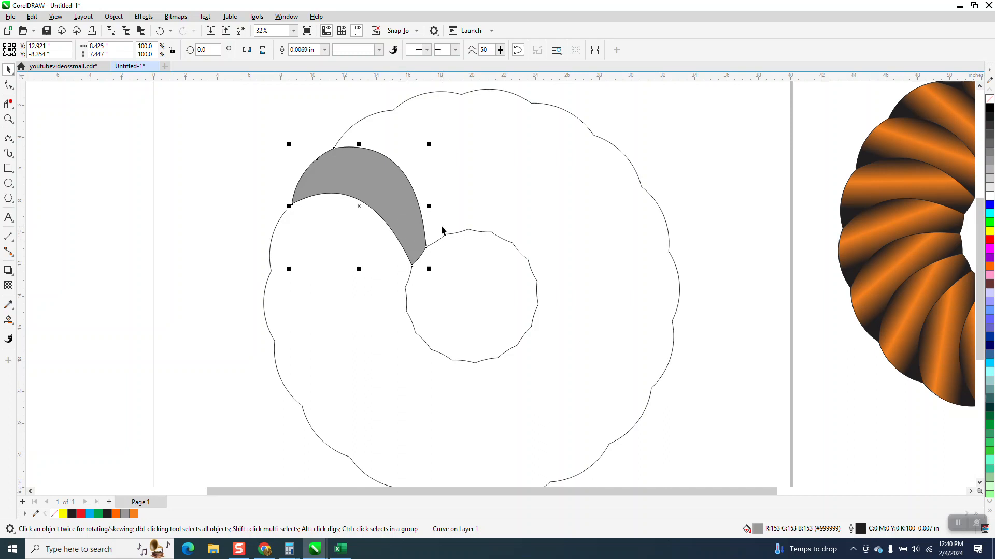
{"action": "left_click", "coordinate": [991, 268]}
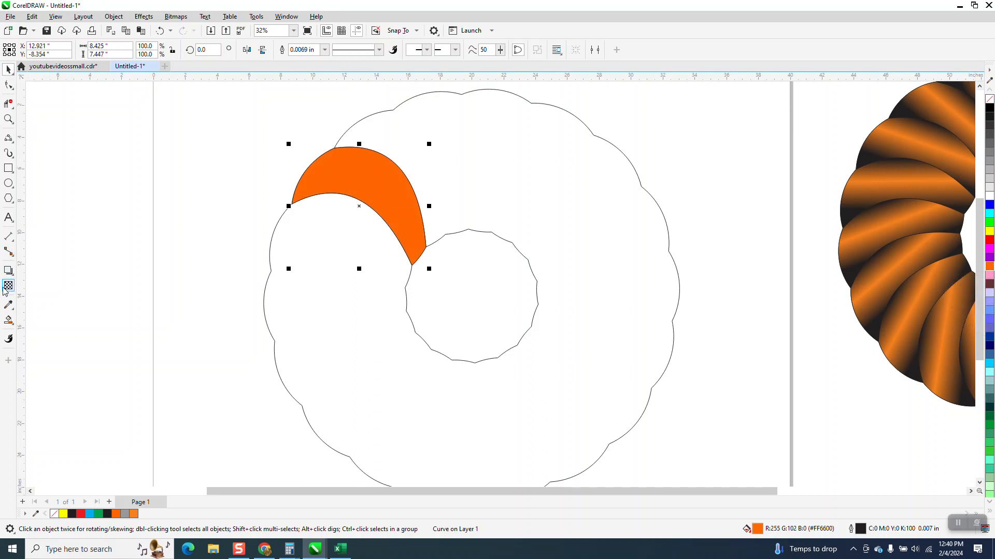
Step: Apply a linear fountain fill across the crescent segment with black at both ends and an orange color node in the middle
{"action": "left_click", "coordinate": [14, 326]}
{"action": "left_click", "coordinate": [36, 321]}
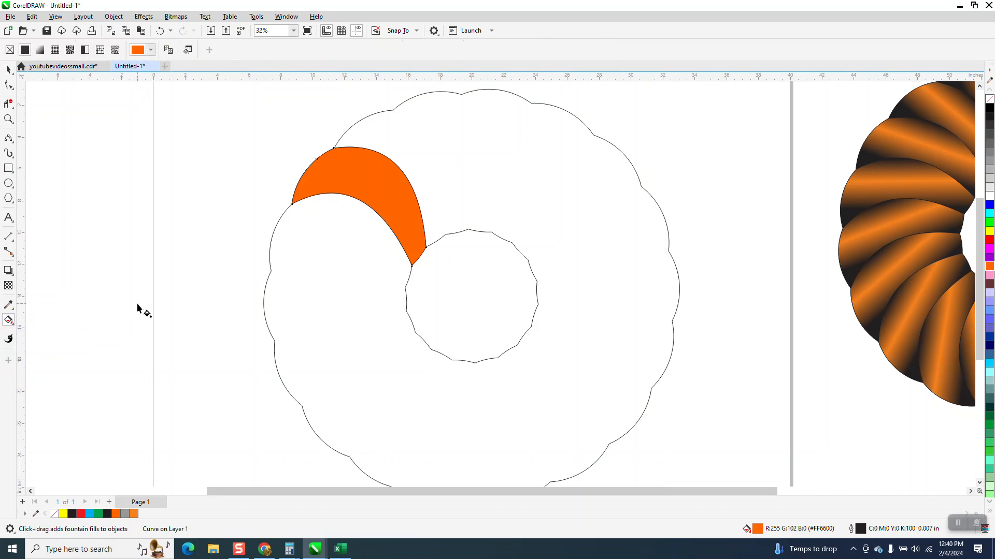
{"action": "left_click_drag", "start_coordinate": [389, 159], "coordinate": [352, 222]}
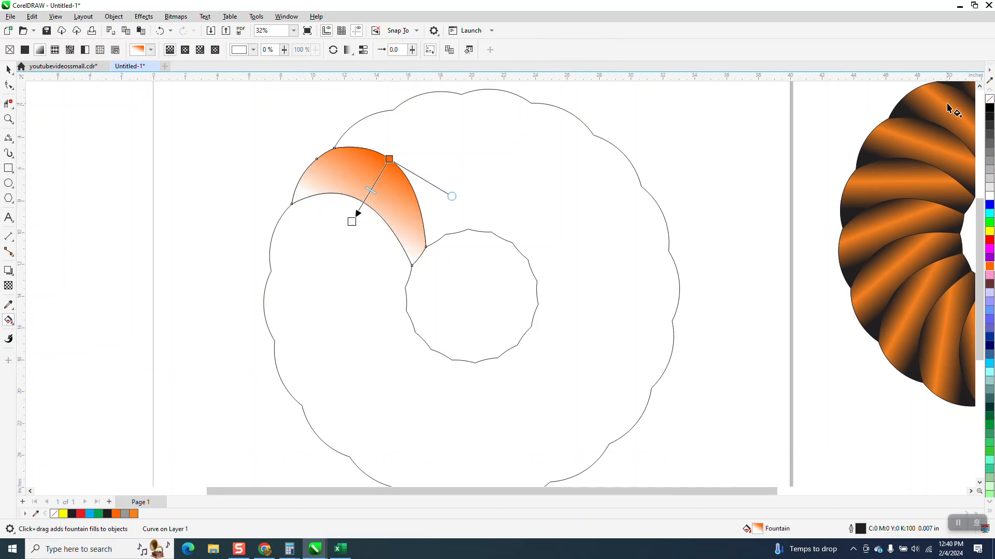
{"action": "left_click_drag", "start_coordinate": [633, 158], "coordinate": [352, 221]}
{"action": "left_click_drag", "start_coordinate": [969, 119], "coordinate": [390, 159]}
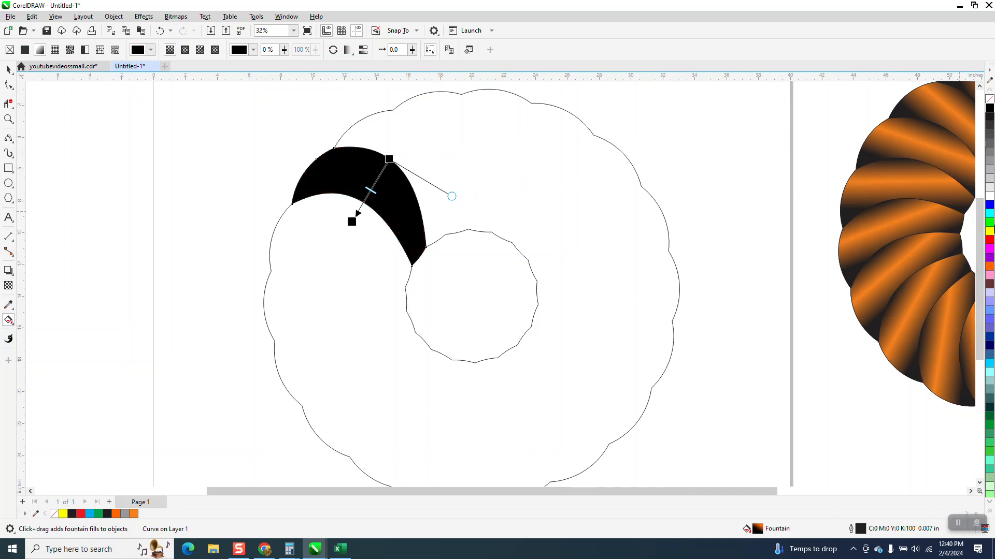
{"action": "left_click_drag", "start_coordinate": [990, 267], "coordinate": [374, 188]}
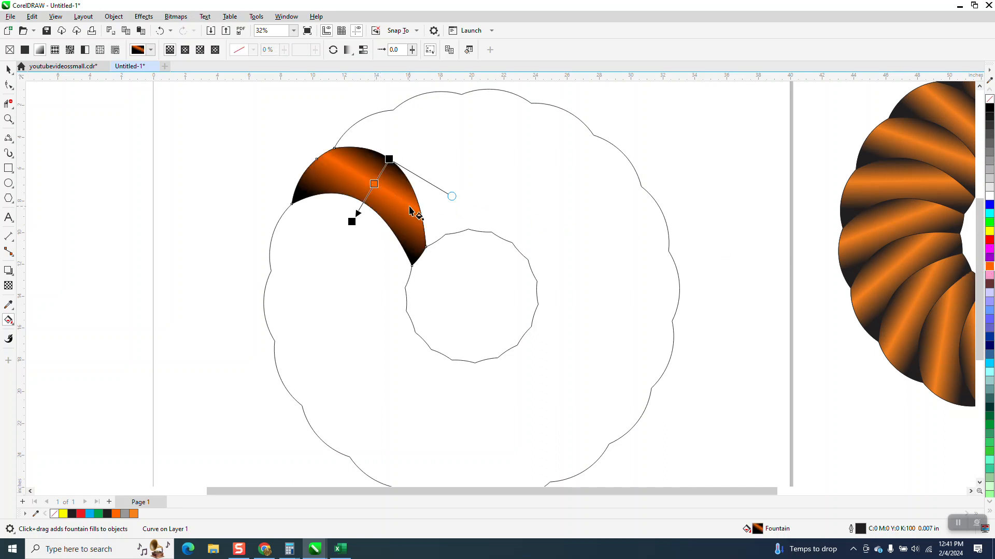
Step: Skew the crescent's gradient, shift its orange node to 52%, and add a second orange node nearer the upper edge
{"action": "mouse_move", "coordinate": [452, 196]}
{"action": "left_mouse_down"}
{"action": "mouse_move", "coordinate": [473, 149]}
{"action": "mouse_move", "coordinate": [469, 191]}
{"action": "left_mouse_up"}
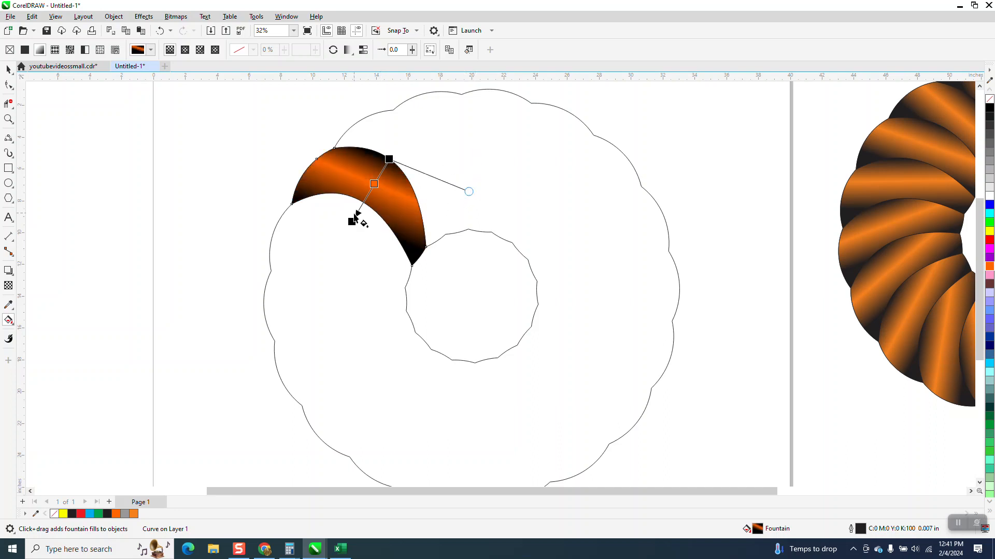
{"action": "left_click_drag", "start_coordinate": [373, 184], "coordinate": [369, 191]}
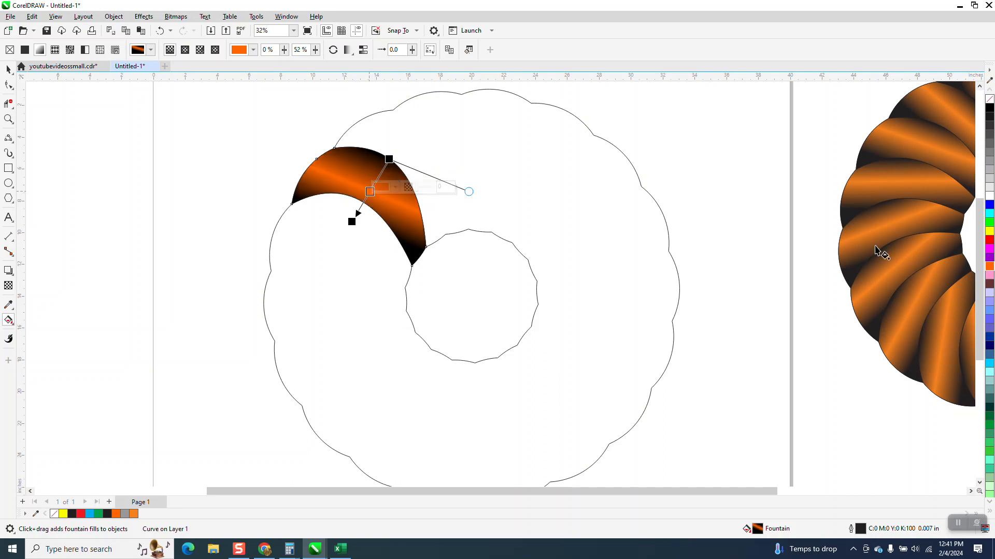
{"action": "left_click_drag", "start_coordinate": [990, 267], "coordinate": [378, 178]}
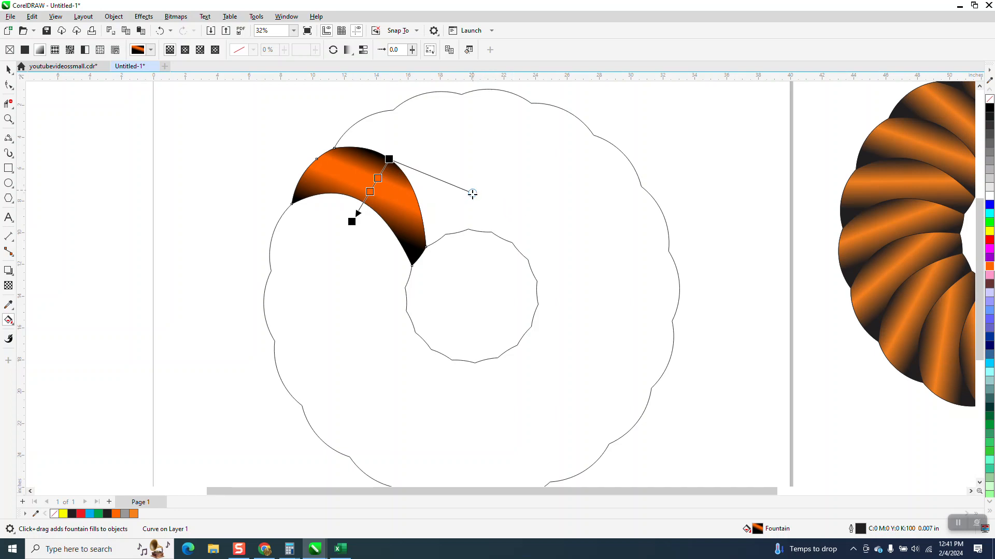
{"action": "left_click_drag", "start_coordinate": [471, 192], "coordinate": [471, 199]}
{"action": "left_click", "coordinate": [8, 70]}
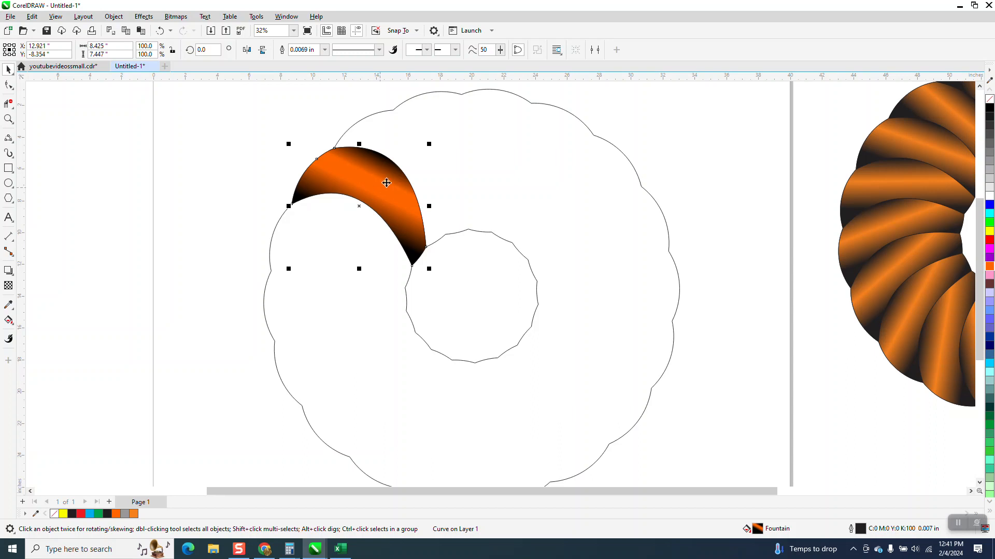
Step: Move the gradient-filled crescent 15 inches to the left, out of the ring outline
{"action": "key", "text": "Left"}
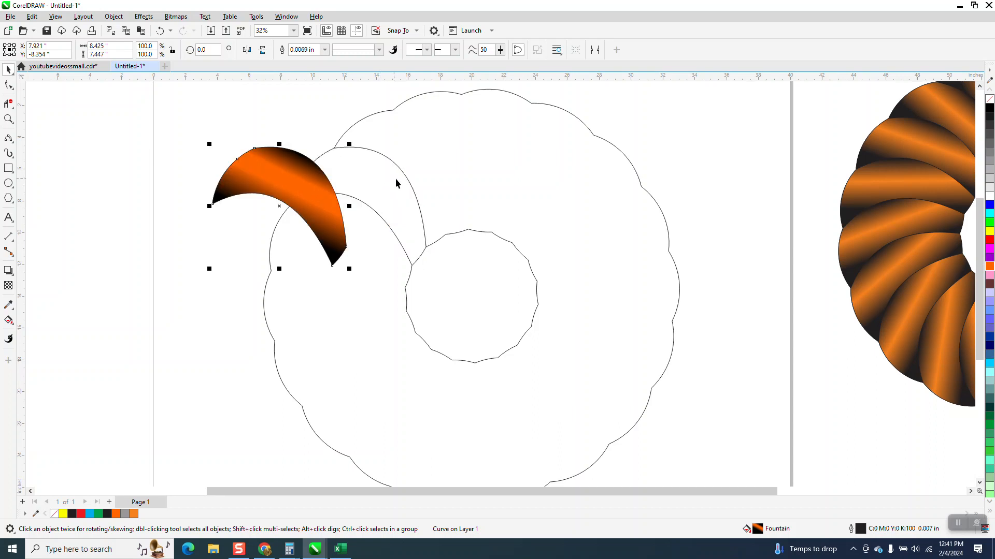
{"action": "key", "text": "Left"}
{"action": "key", "text": "Left"}
Step: Select the ring outline with its dividing curves and move it 30 inches up, off the page
{"action": "scroll", "coordinate": [251, 129], "scroll_direction": "down", "scroll_amount": 1}
{"action": "left_click_drag", "start_coordinate": [229, 100], "coordinate": [528, 372]}
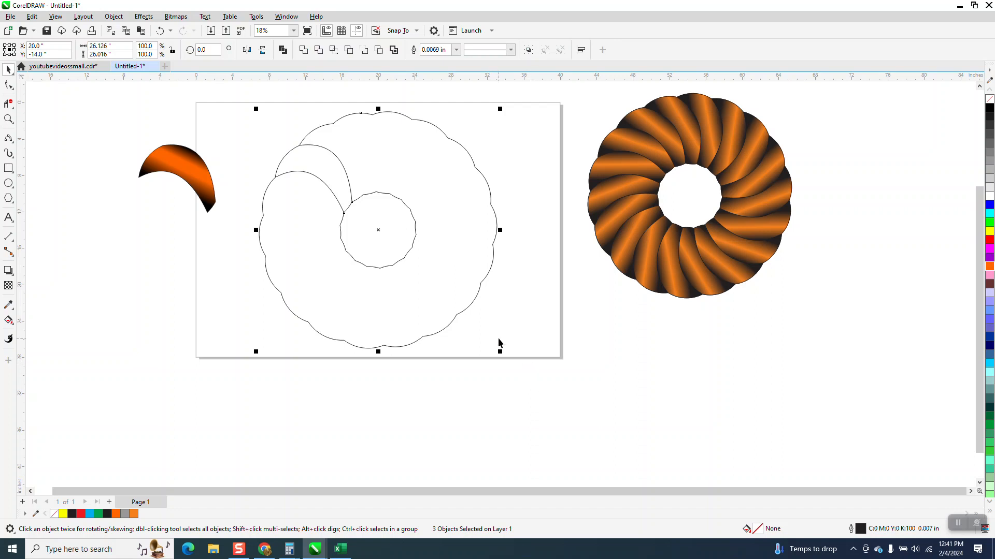
{"action": "key", "text": "Up"}
{"action": "key", "text": "Up"}
{"action": "key", "text": "Up"}
{"action": "key", "text": "Up"}
{"action": "key", "text": "Up"}
{"action": "key", "text": "Up"}
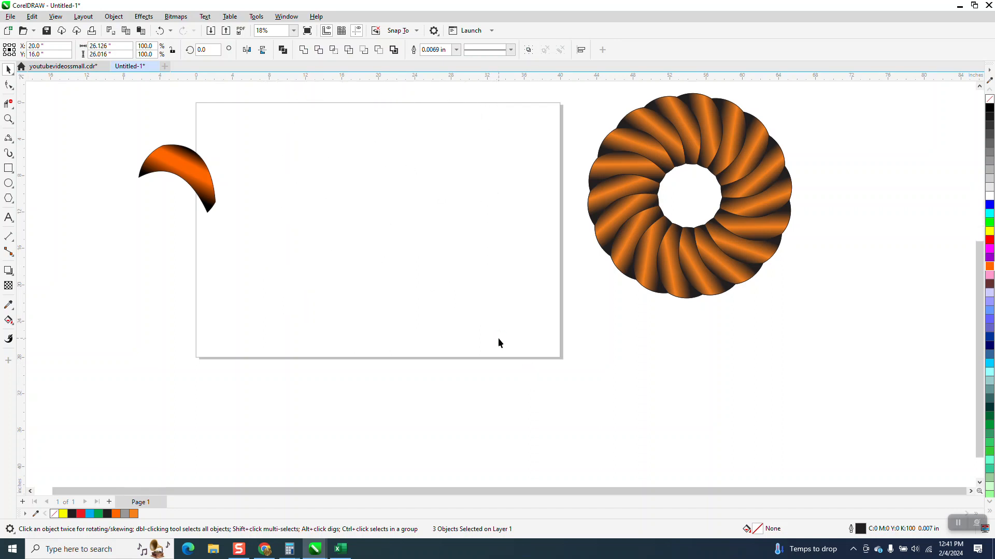
Step: Return the crescent to its original place on the page by moving it 15 inches to the right
{"action": "left_click", "coordinate": [201, 162]}
{"action": "key", "text": "Right"}
{"action": "key", "text": "Right"}
{"action": "key", "text": "Right"}
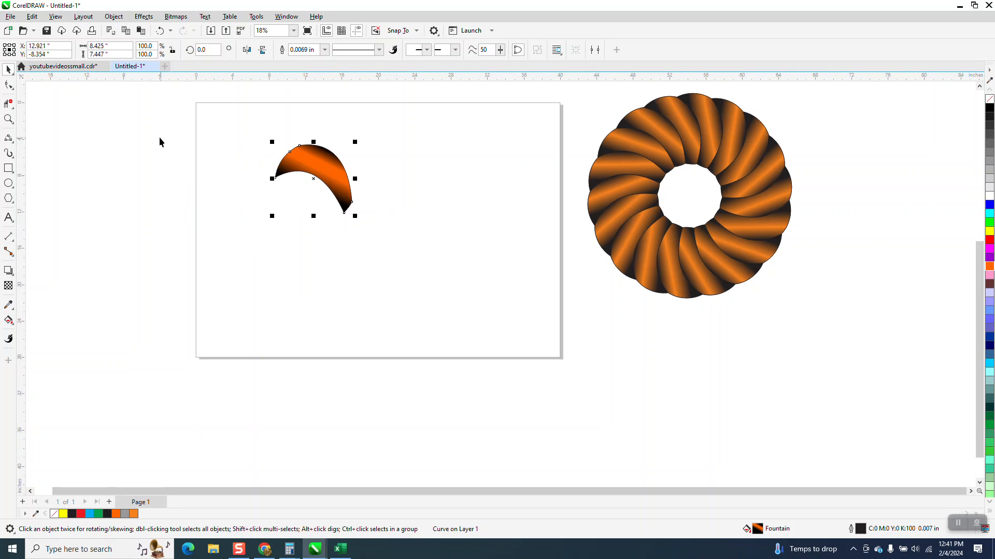
Step: Clone the crescent on the empty page and bring up the clone's rotation handles
{"action": "left_click", "coordinate": [32, 16]}
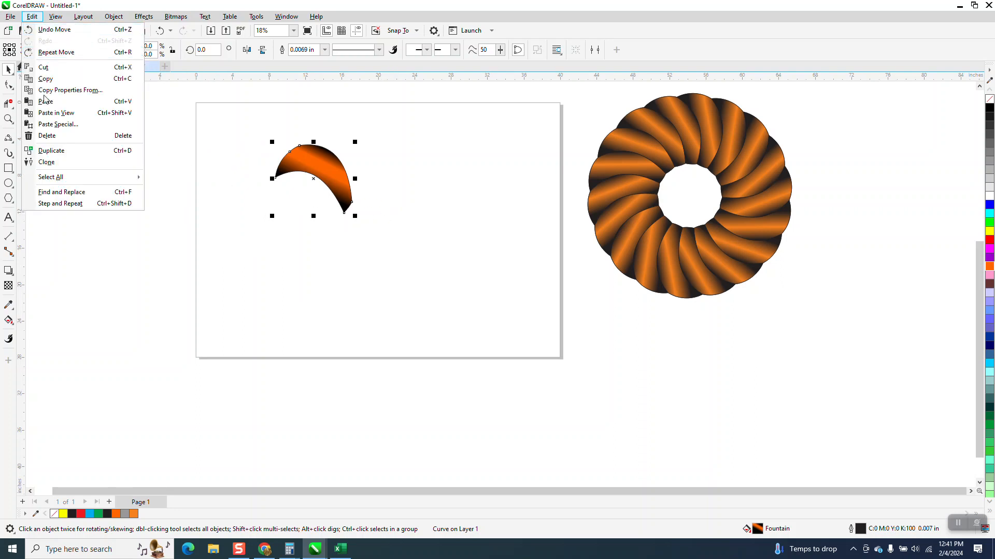
{"action": "left_click", "coordinate": [46, 162]}
{"action": "left_click", "coordinate": [318, 181]}
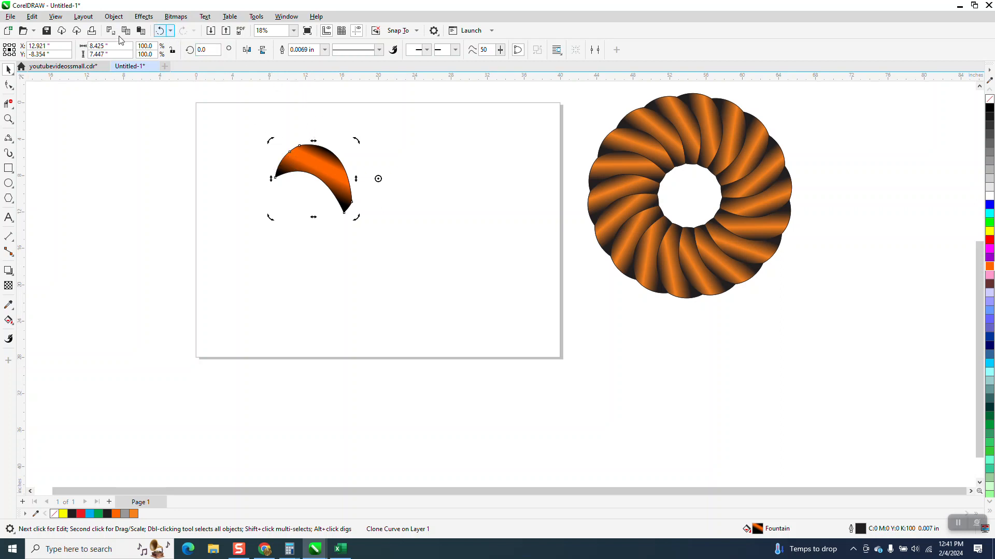
Step: Undo the crescent's cloning and return move, along with the upward moves of the ring outline
{"action": "left_click", "coordinate": [160, 31]}
{"action": "left_click", "coordinate": [160, 31]}
{"action": "left_click", "coordinate": [160, 31]}
{"action": "left_click", "coordinate": [161, 31]}
{"action": "left_click", "coordinate": [160, 31]}
{"action": "left_click", "coordinate": [160, 31]}
{"action": "left_click", "coordinate": [160, 32]}
{"action": "left_click", "coordinate": [160, 31]}
{"action": "left_click", "coordinate": [160, 31]}
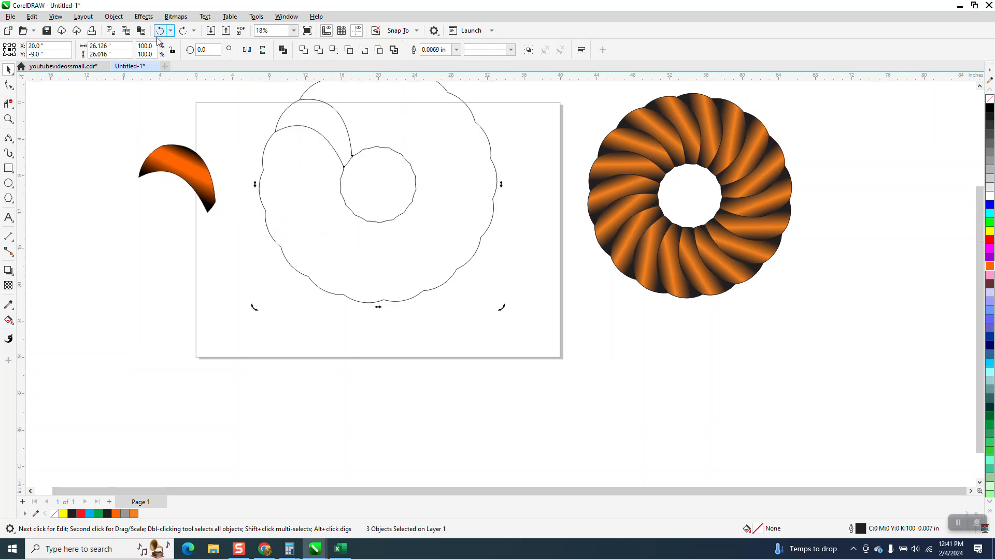
{"action": "left_click", "coordinate": [160, 31]}
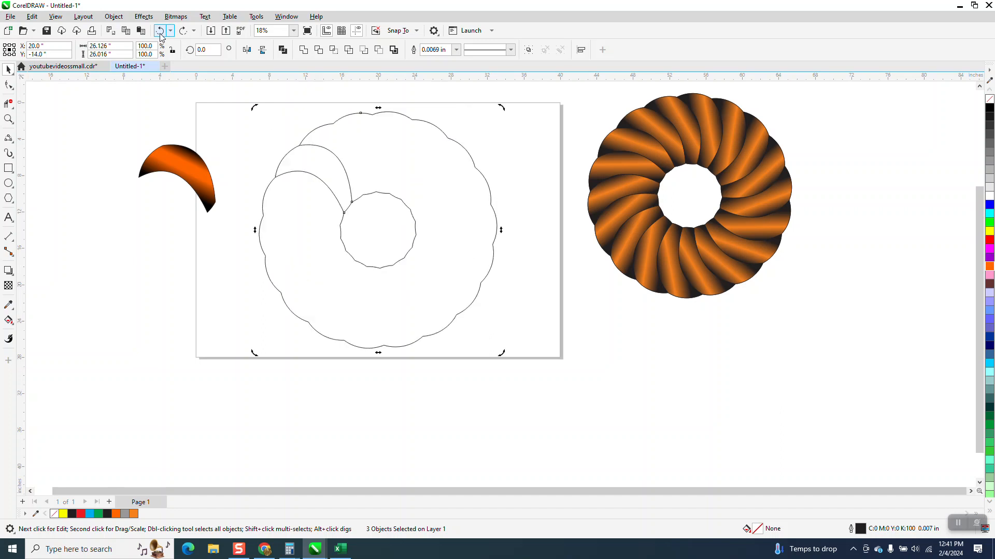
Step: Move the crescent 15 inches to the right so it sits back between the two dividing curves
{"action": "left_click", "coordinate": [164, 166]}
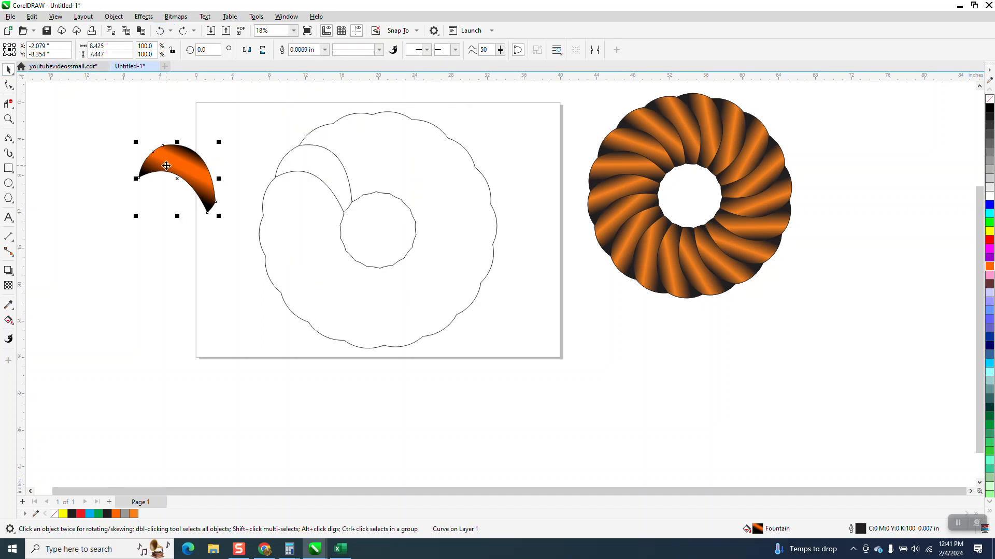
{"action": "key", "text": "Right"}
{"action": "key", "text": "Right"}
{"action": "key", "text": "Right"}
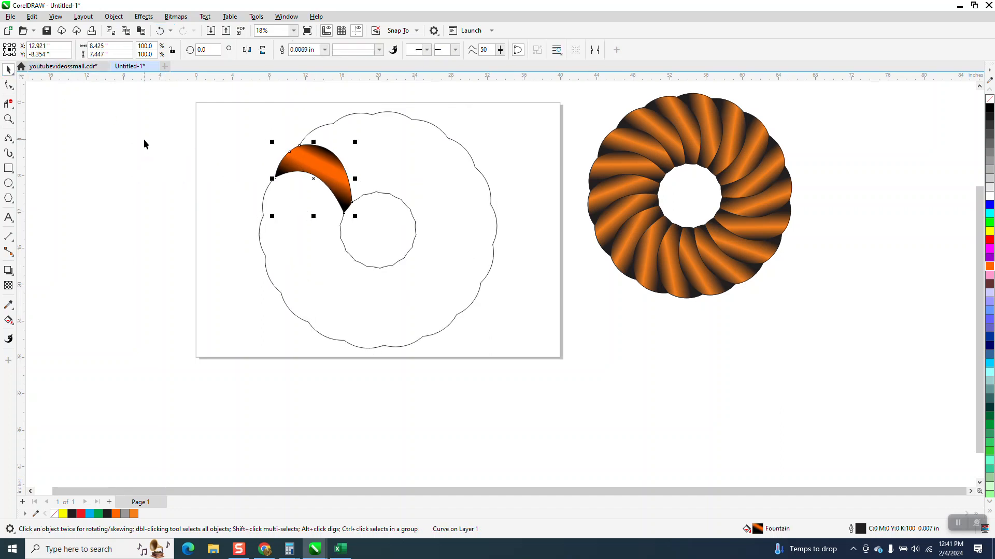
Step: Clone the crescent in place and rotate the clone by 20 degrees about the ring's center
{"action": "left_click", "coordinate": [31, 17]}
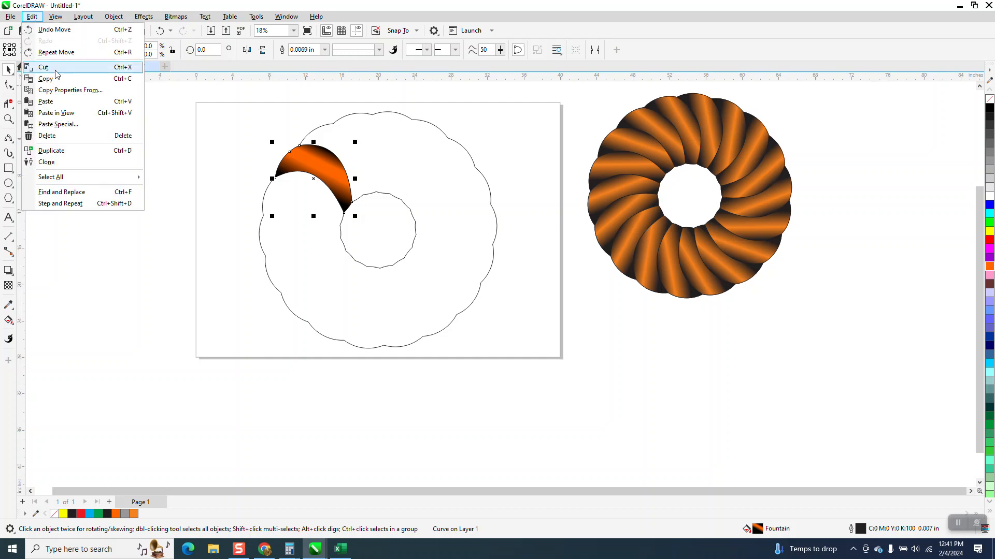
{"action": "left_click", "coordinate": [58, 164]}
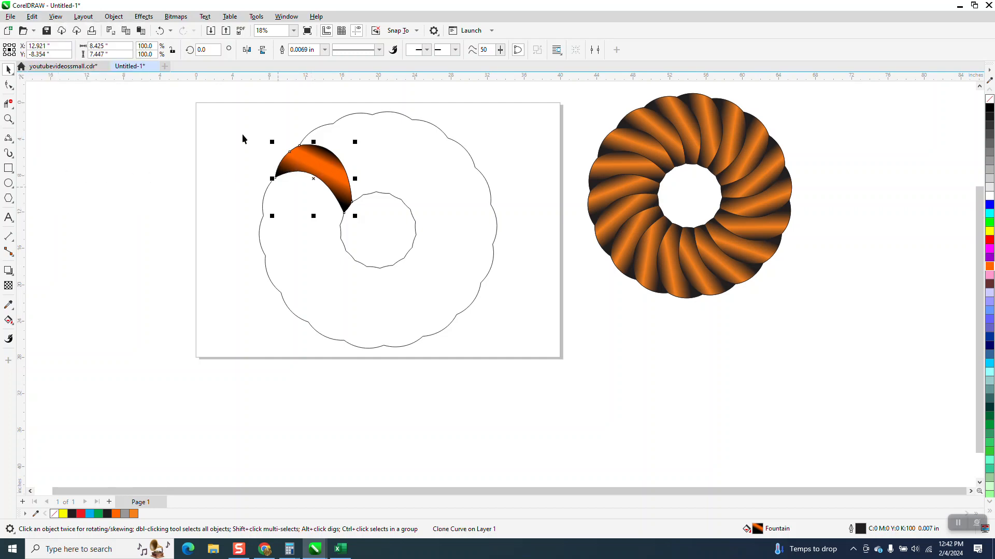
{"action": "type", "text": "20"}
{"action": "key", "text": "Return"}
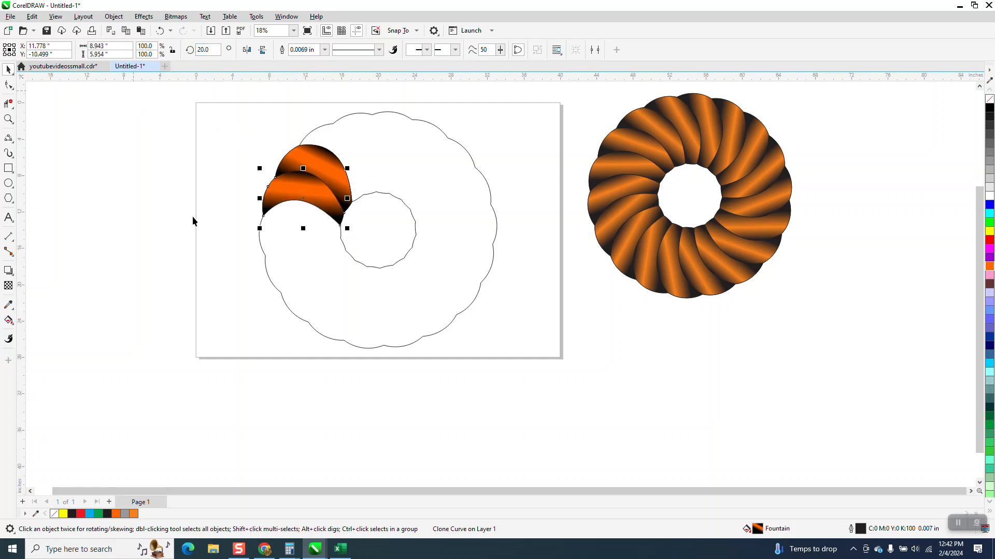
Step: Select the original control crescent and move it 20 inches to the left, outside the page
{"action": "left_click", "coordinate": [420, 405]}
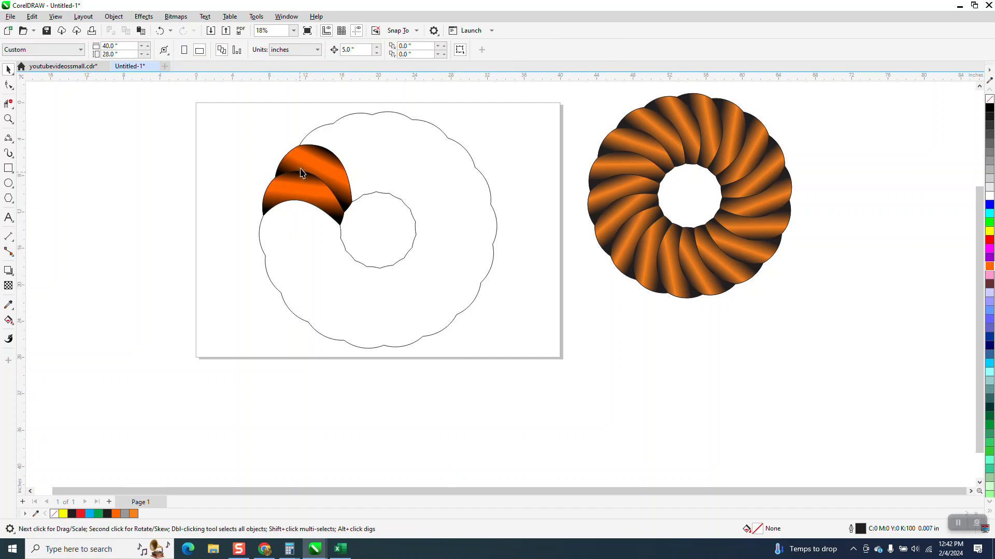
{"action": "left_click", "coordinate": [312, 160]}
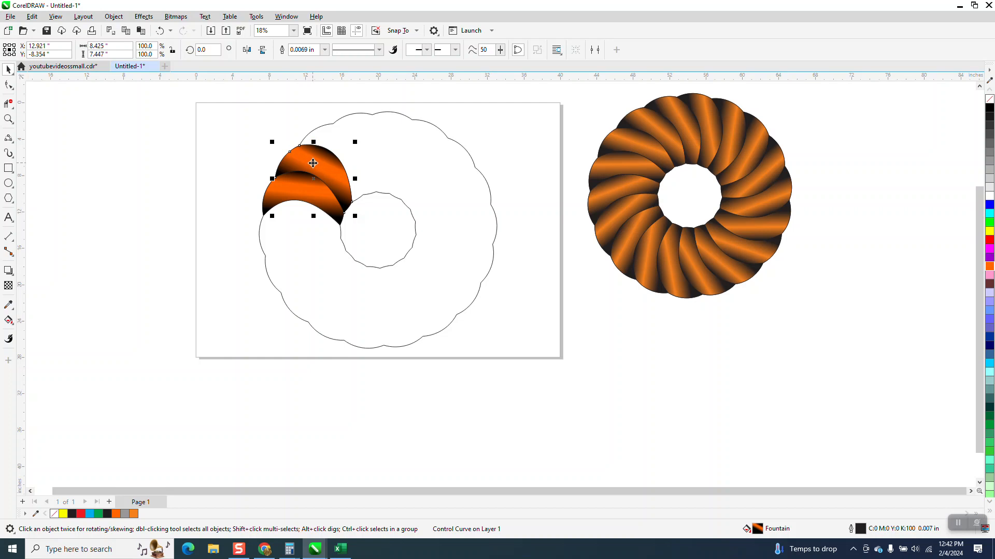
{"action": "key", "text": "Left"}
{"action": "key", "text": "Left"}
{"action": "key", "text": "Left"}
{"action": "key", "text": "Left"}
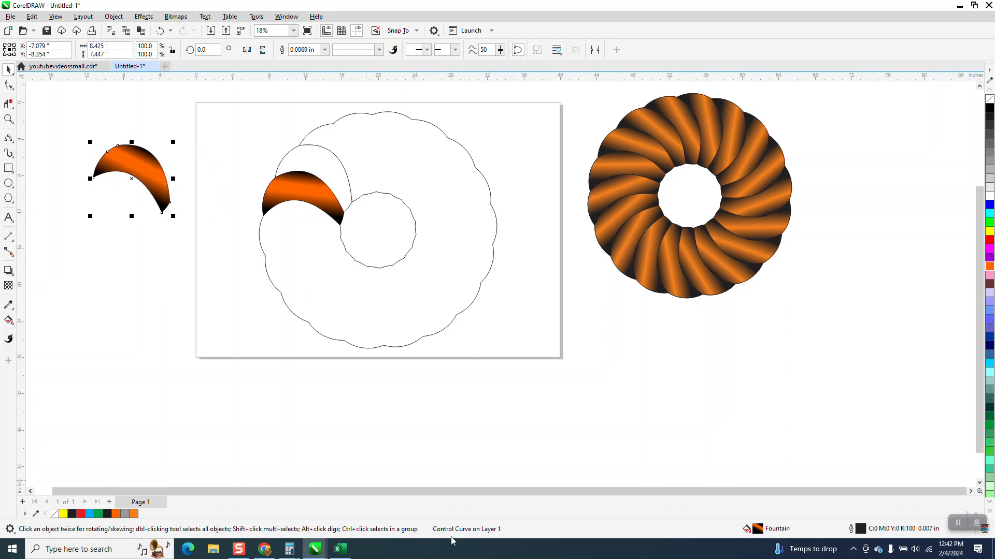
Step: Create a copy of the cloned crescent at a rotation angle of 40 degrees about the ring's center
{"action": "left_click", "coordinate": [314, 199]}
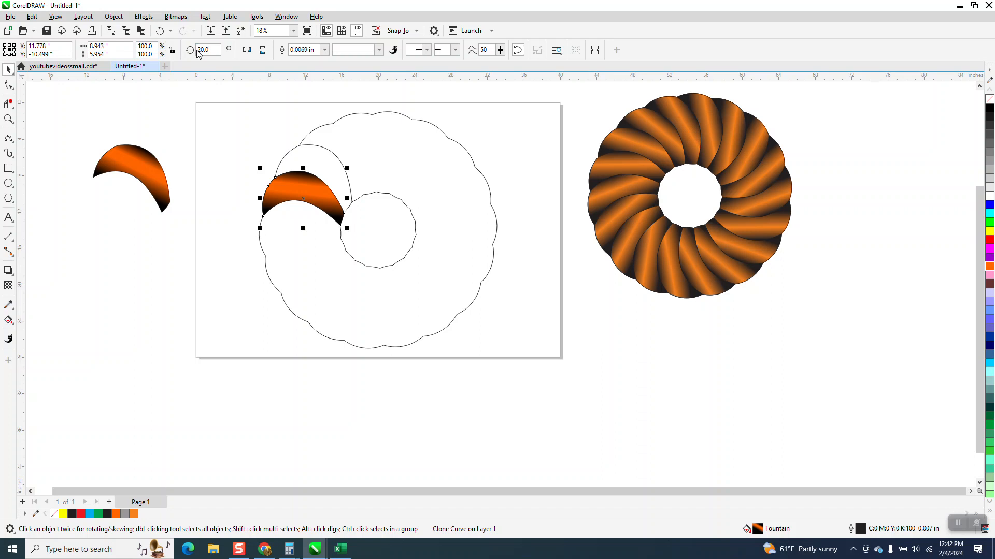
{"action": "left_click", "coordinate": [300, 183]}
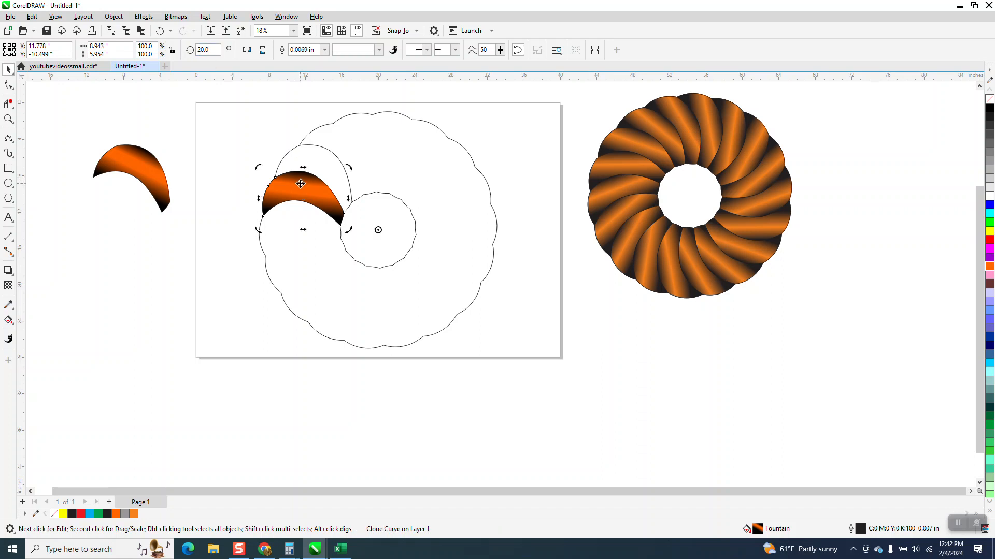
{"action": "type", "text": "40"}
{"action": "key", "text": "Return"}
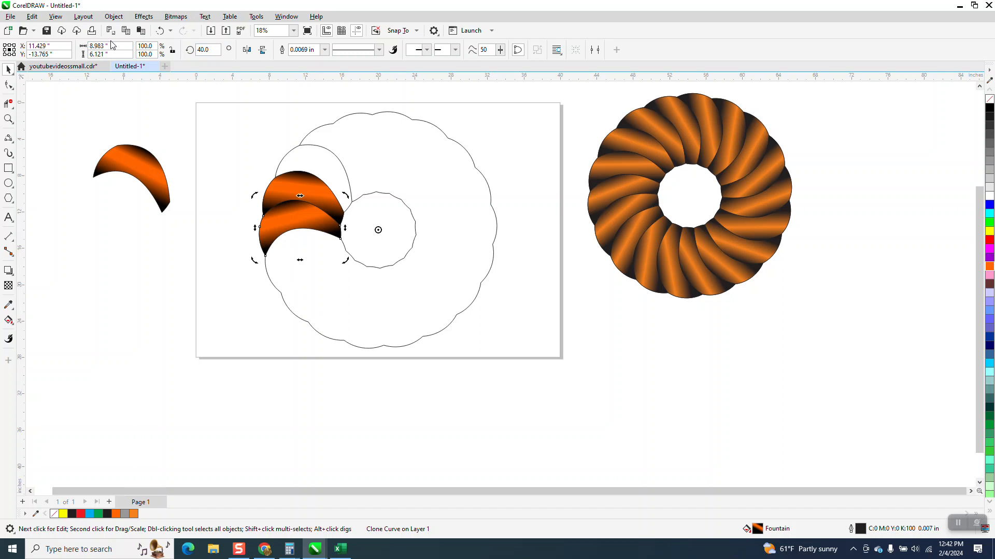
Step: Repeat the rotated duplication around the center until the crescents reach 360 degrees and close the ring, then clear the selection
{"action": "key", "text": "ctrl+r"}
{"action": "key", "text": "ctrl+r"}
{"action": "key", "text": "ctrl+r"}
{"action": "key", "text": "ctrl+r"}
{"action": "key", "text": "ctrl+r"}
{"action": "key", "text": "ctrl+r"}
{"action": "key", "text": "ctrl+r"}
{"action": "key", "text": "ctrl+r"}
{"action": "key", "text": "ctrl+r"}
{"action": "key", "text": "ctrl+r"}
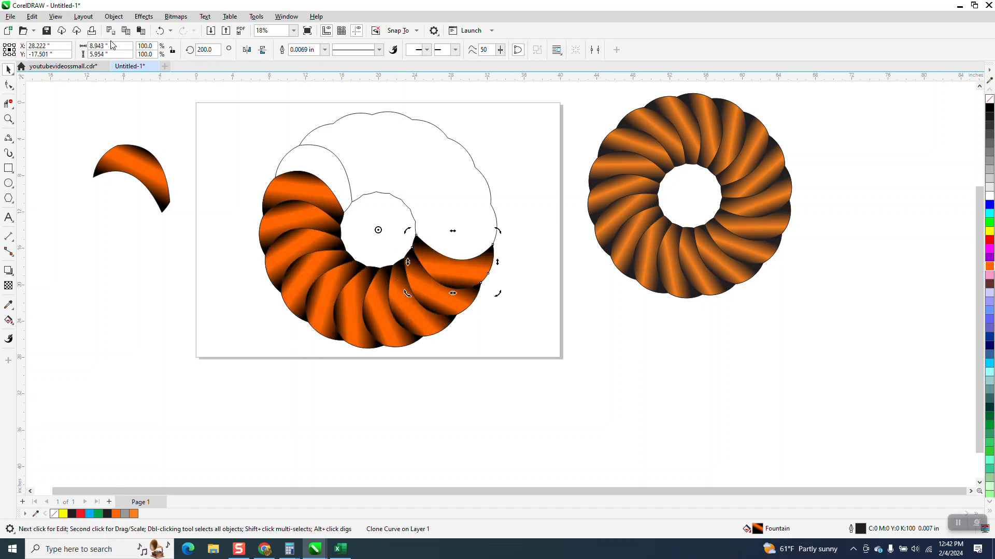
{"action": "key", "text": "ctrl+r"}
{"action": "key", "text": "ctrl+r"}
{"action": "key", "text": "ctrl+r"}
{"action": "key", "text": "ctrl+r"}
{"action": "key", "text": "ctrl+r"}
{"action": "key", "text": "ctrl+r"}
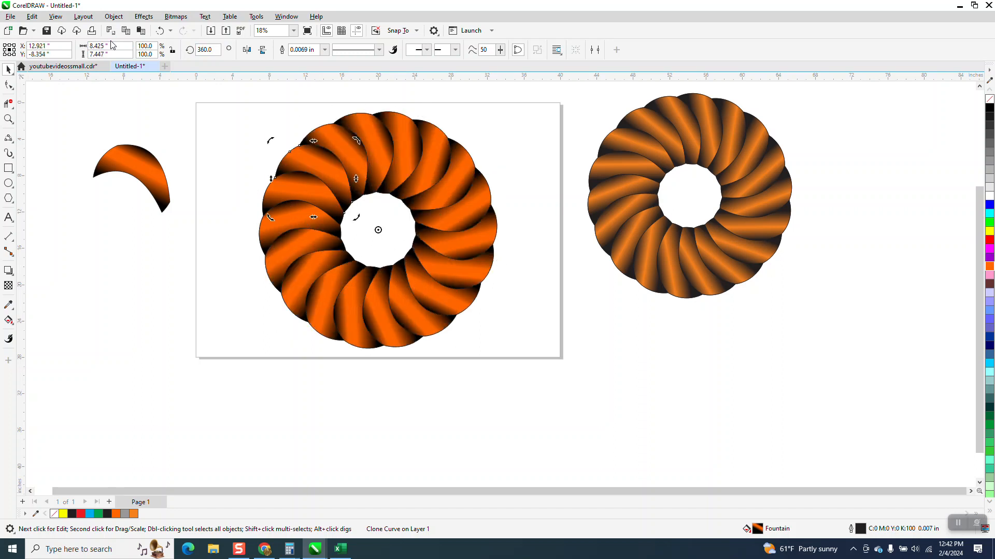
{"action": "left_click", "coordinate": [520, 141]}
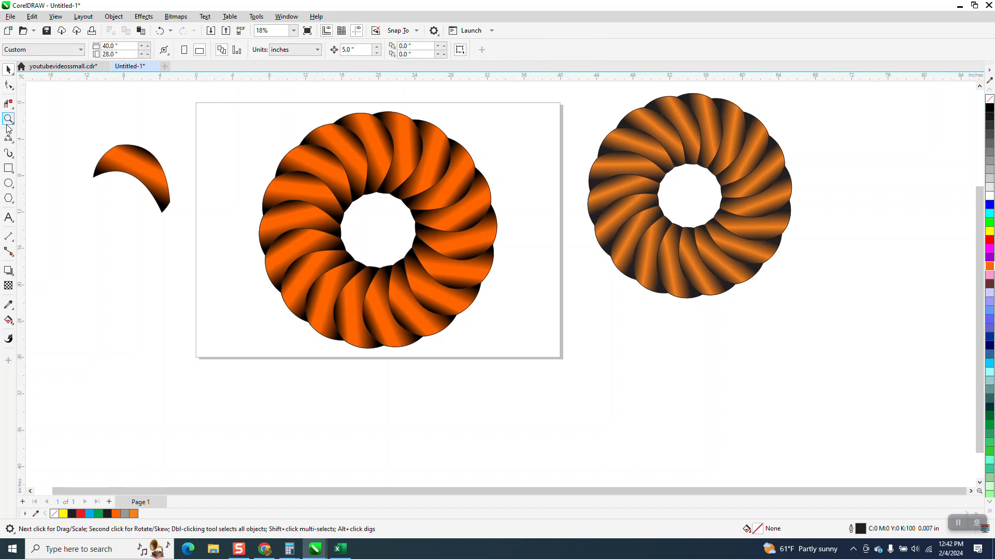
Step: Draw a rectangle about 30.2 by 28.1 inches enclosing the finished ring and fill it with black
{"action": "left_click", "coordinate": [8, 168]}
{"action": "left_click_drag", "start_coordinate": [247, 113], "coordinate": [522, 352]}
{"action": "left_click_drag", "start_coordinate": [385, 111], "coordinate": [386, 94]}
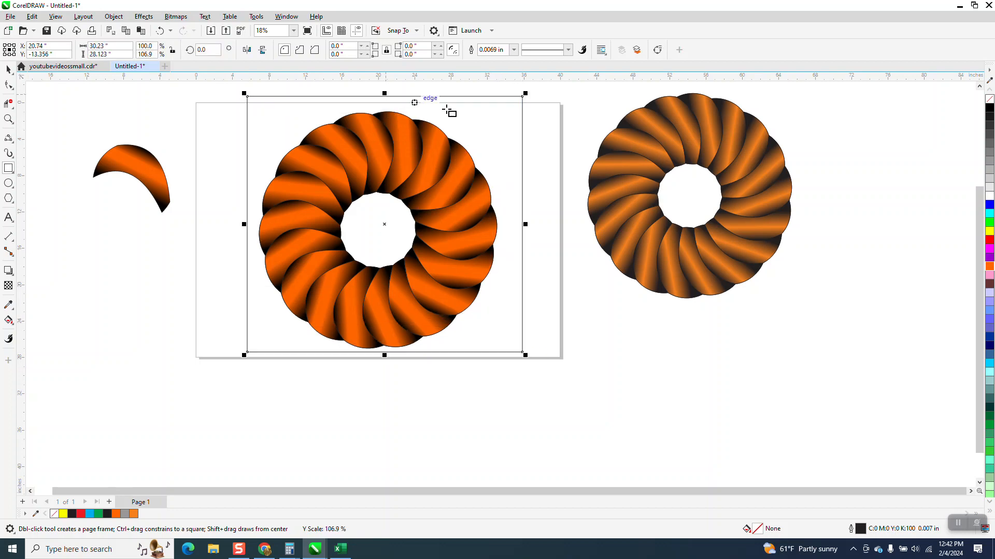
{"action": "left_click", "coordinate": [990, 107]}
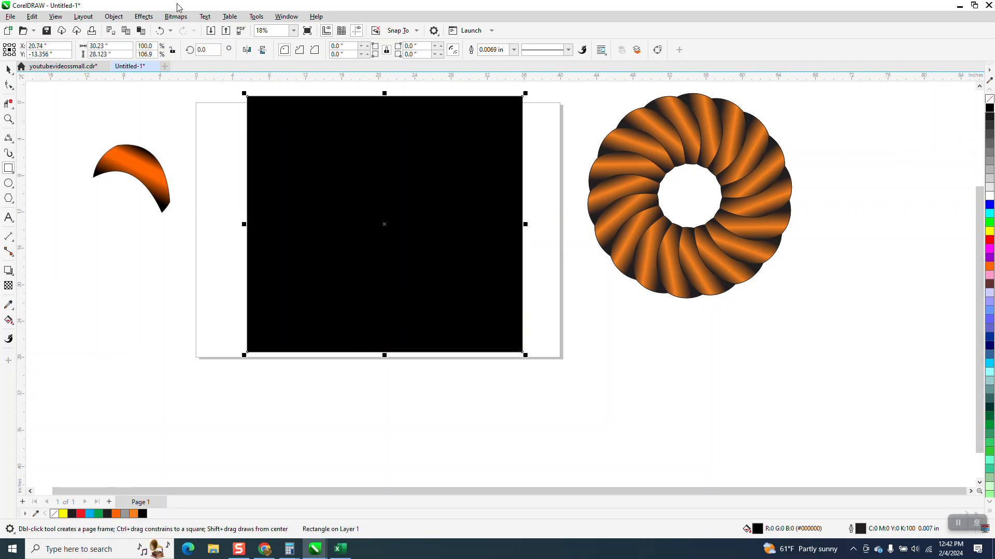
Step: Send the black rectangle to the back of the page behind the ring and clear the selection
{"action": "left_click", "coordinate": [114, 16]}
{"action": "mouse_move", "coordinate": [138, 184]}
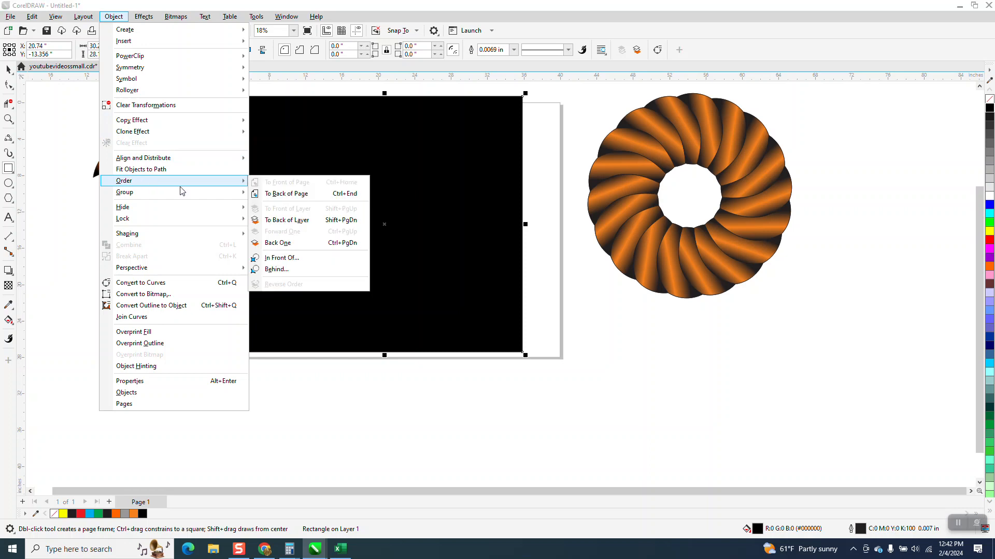
{"action": "left_click", "coordinate": [264, 194]}
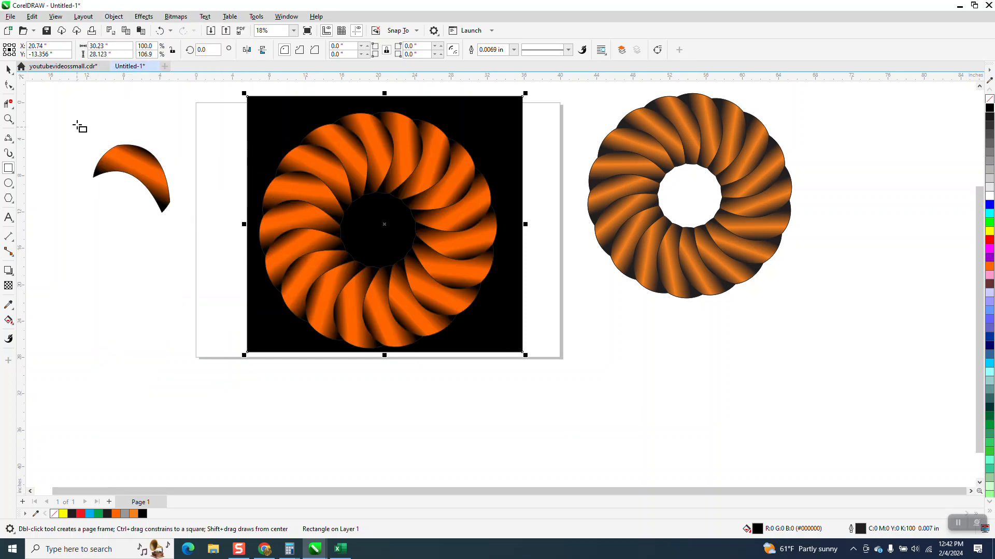
{"action": "left_click", "coordinate": [149, 171]}
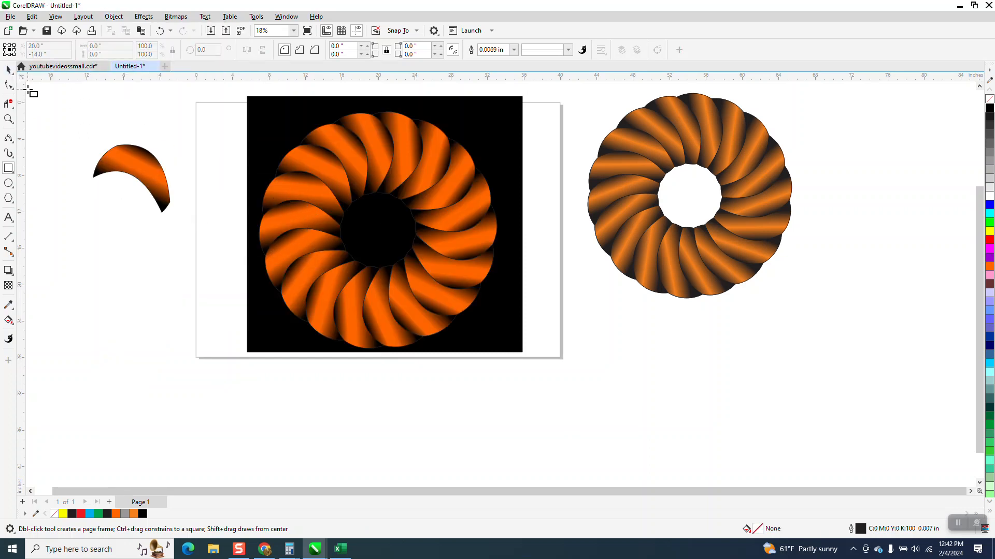
Step: Add a yellow color stop between the two orange stops in the original crescent's fountain fill
{"action": "left_click", "coordinate": [8, 68]}
{"action": "left_click", "coordinate": [148, 177]}
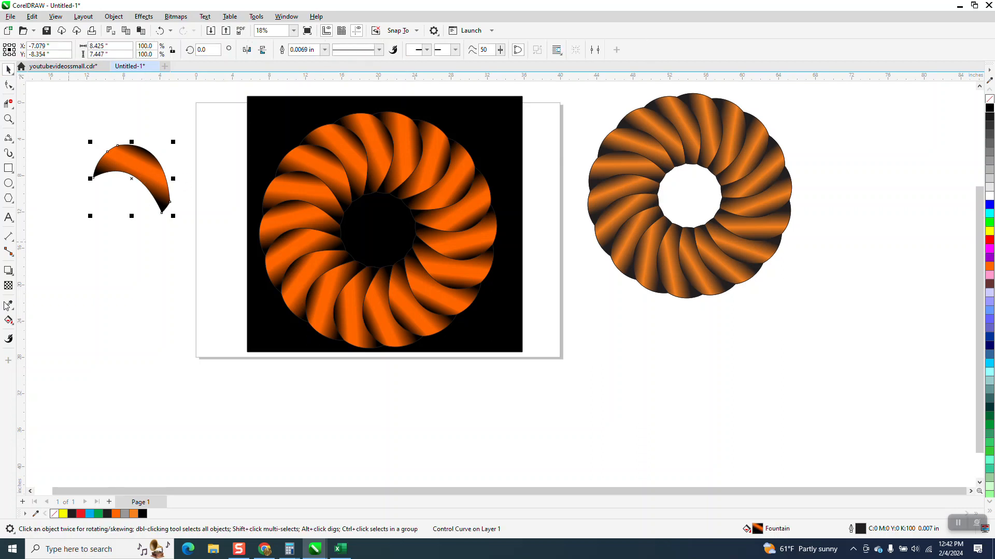
{"action": "left_click", "coordinate": [8, 320]}
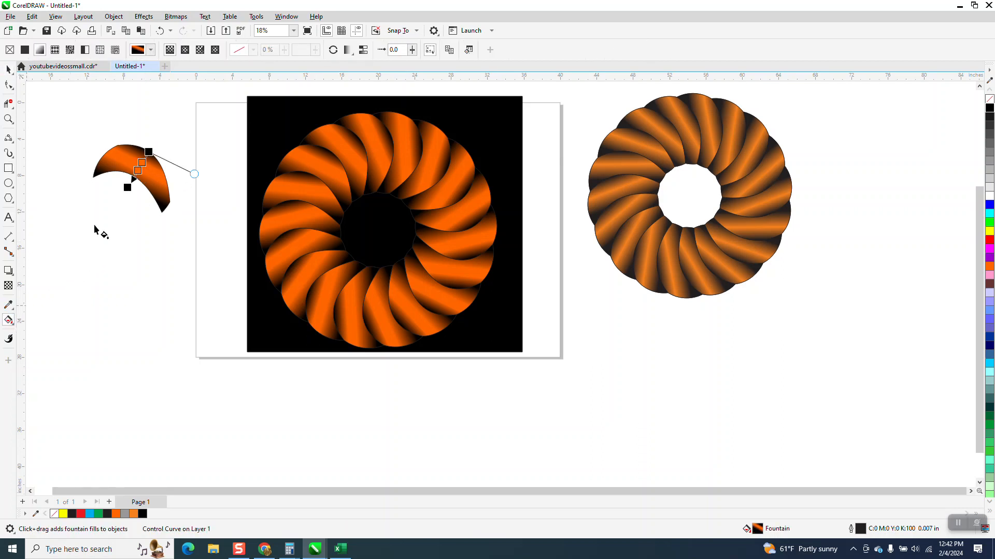
{"action": "left_click", "coordinate": [8, 119]}
{"action": "left_click_drag", "start_coordinate": [100, 107], "coordinate": [562, 371]}
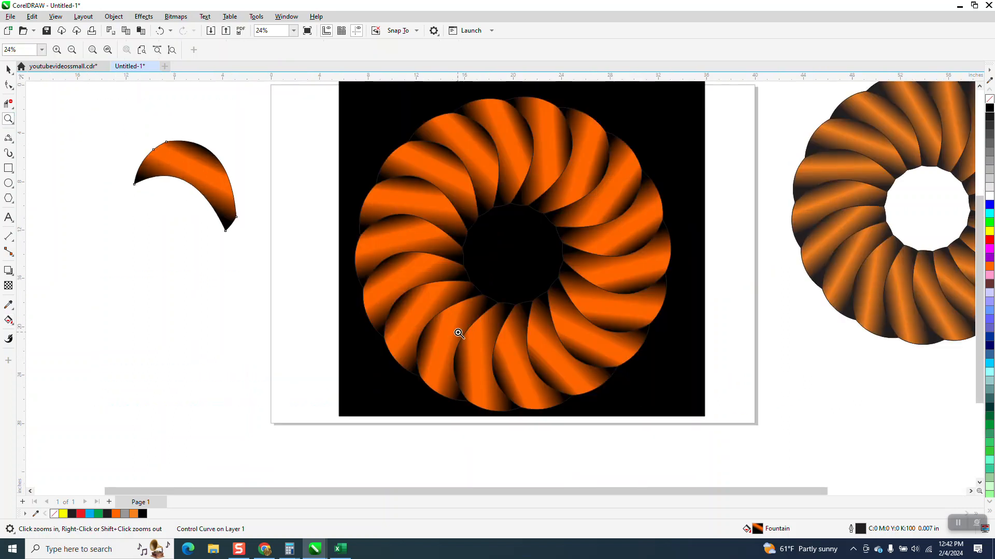
{"action": "left_click", "coordinate": [8, 69]}
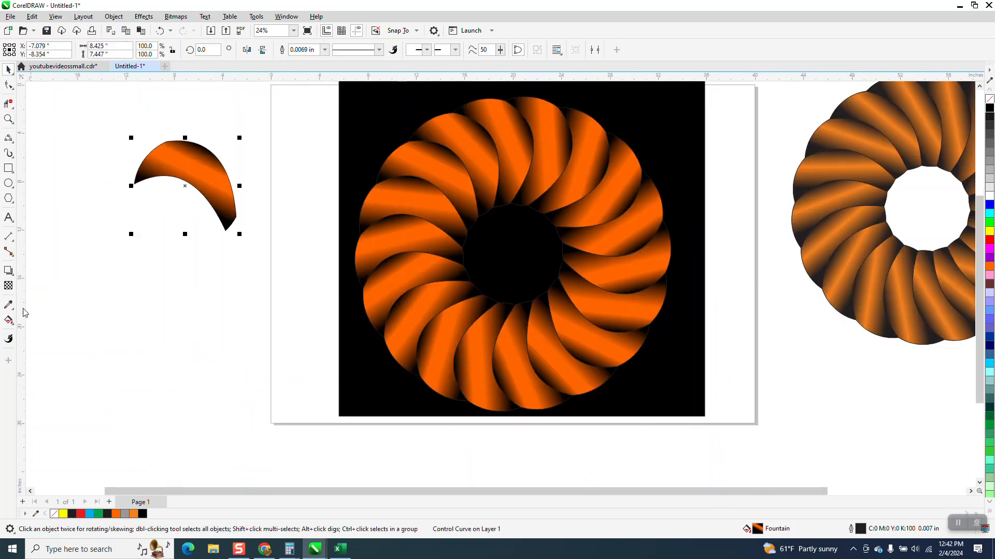
{"action": "left_click", "coordinate": [8, 320]}
{"action": "left_click_drag", "start_coordinate": [990, 232], "coordinate": [197, 172]}
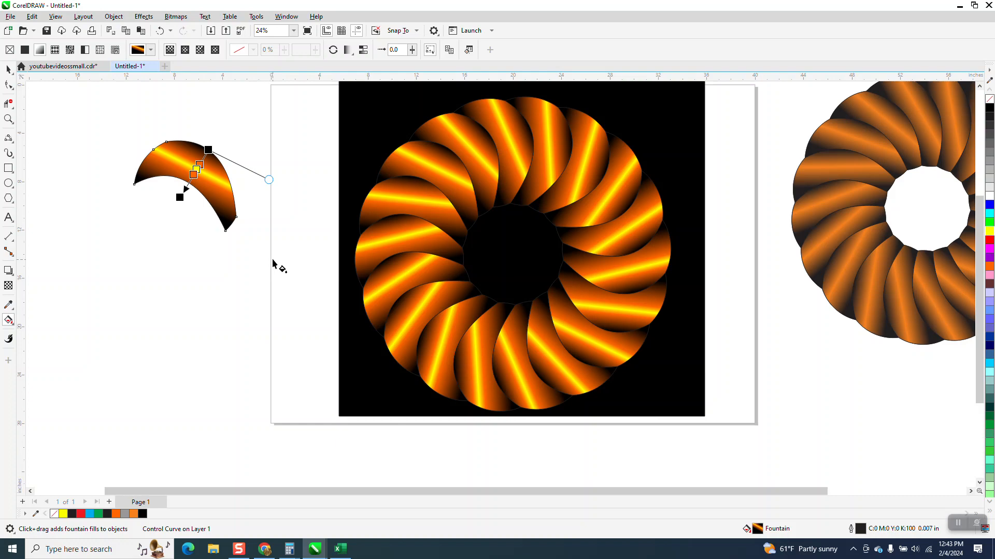
Step: Extend the gradient's black start beyond the original crescent's outer edge and shift the orange stop nearest it to 53%, tightening the yellow band
{"action": "left_click_drag", "start_coordinate": [207, 151], "coordinate": [199, 162]}
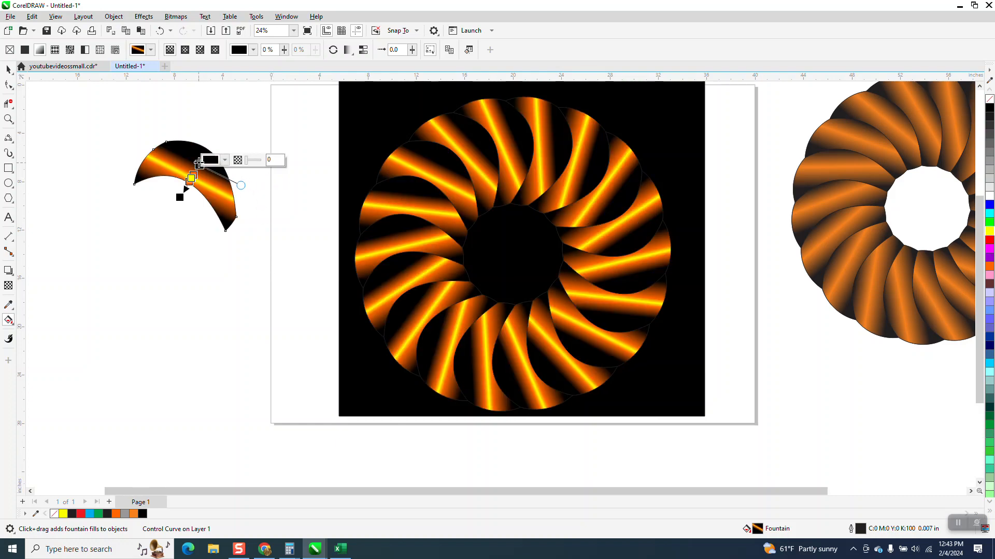
{"action": "left_click_drag", "start_coordinate": [199, 163], "coordinate": [220, 137]}
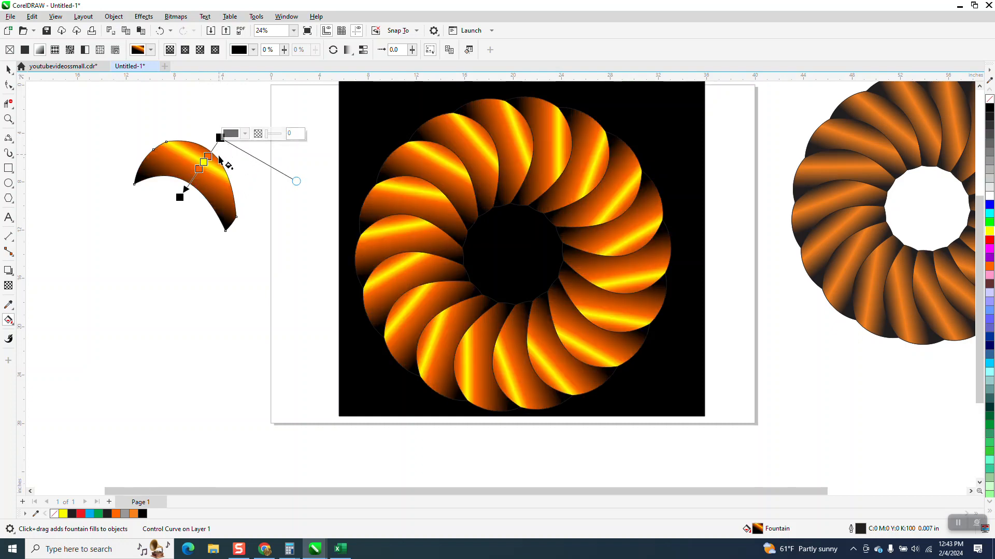
{"action": "left_click_drag", "start_coordinate": [200, 170], "coordinate": [198, 171]}
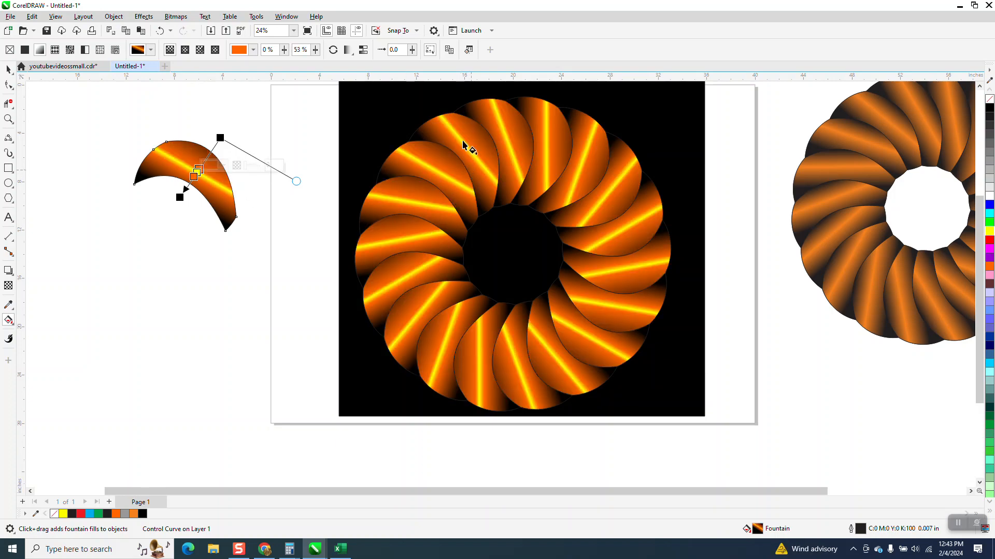
Step: Try toggling the smooth transition of the crescent's fountain fill, then examine the ring's yellow highlights up close
{"action": "left_click", "coordinate": [364, 53]}
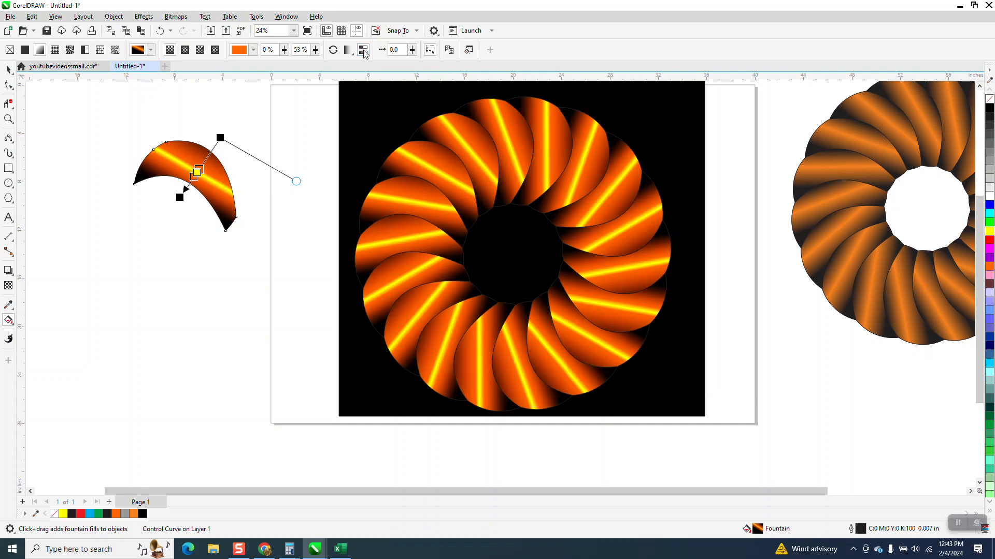
{"action": "left_click", "coordinate": [361, 50]}
{"action": "scroll", "coordinate": [338, 173], "scroll_direction": "down", "scroll_amount": 1}
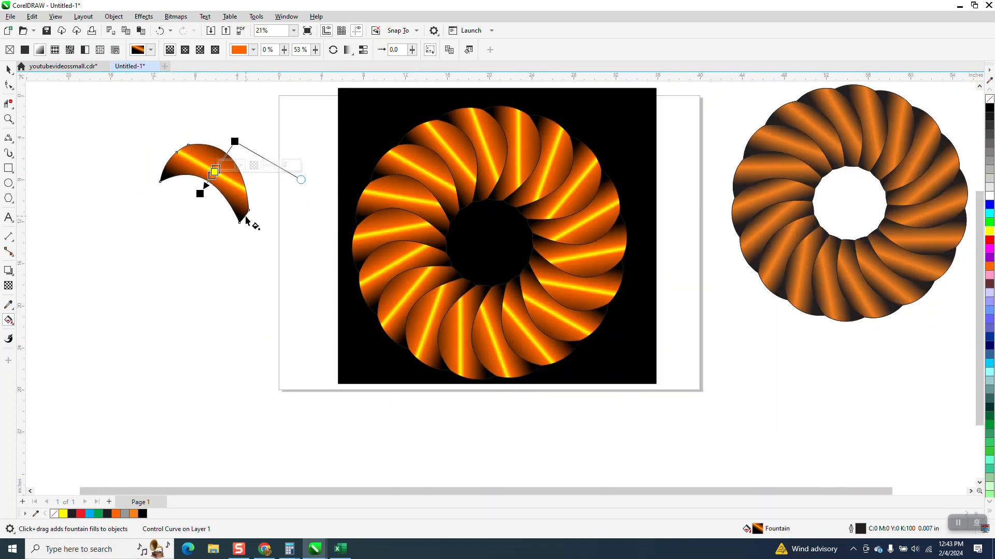
{"action": "left_click", "coordinate": [9, 120]}
{"action": "left_click_drag", "start_coordinate": [405, 125], "coordinate": [609, 303]}
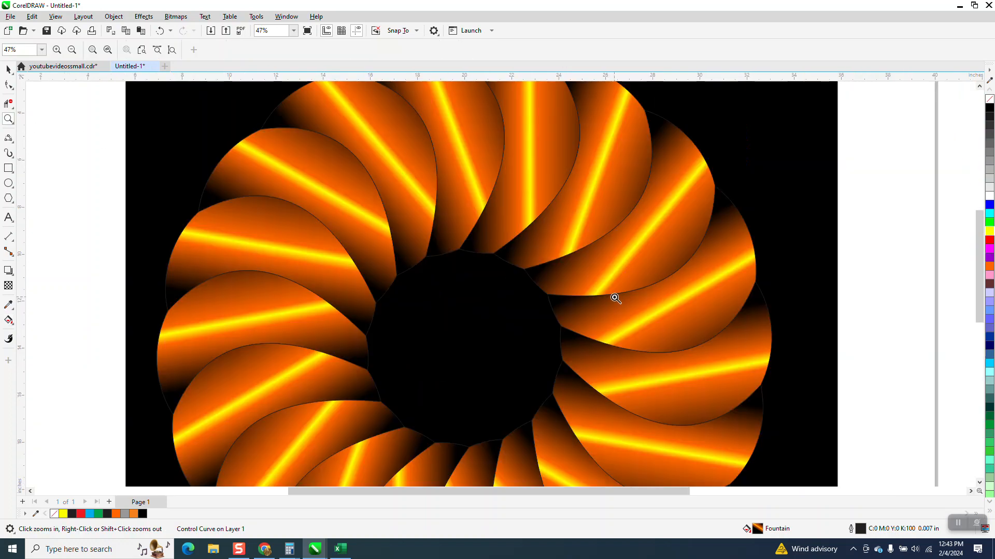